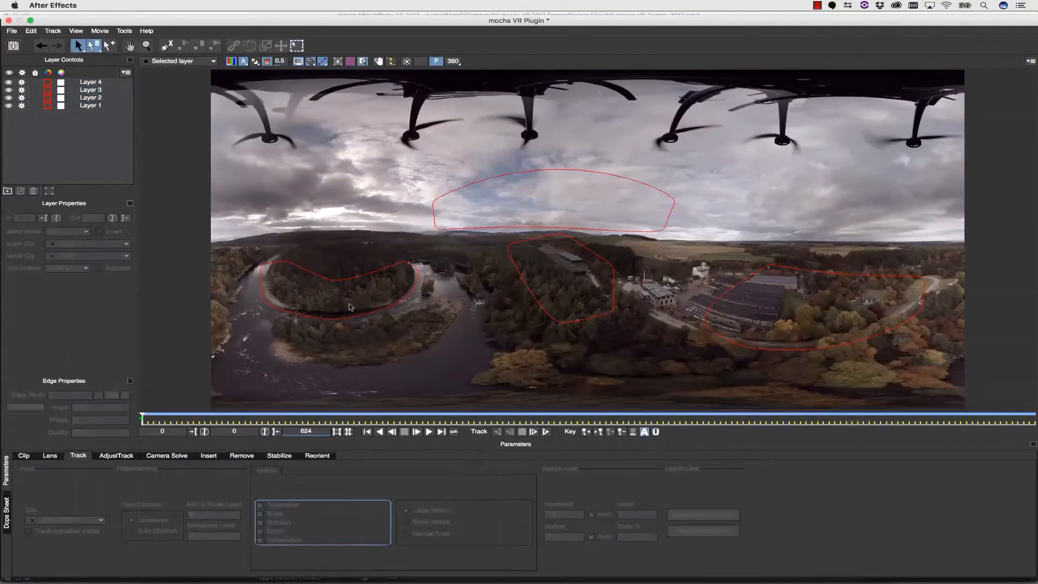
Step: Track the seabed layer forward through the underwater clip with Perspective motion included
key(ctrl+a)
key(f)
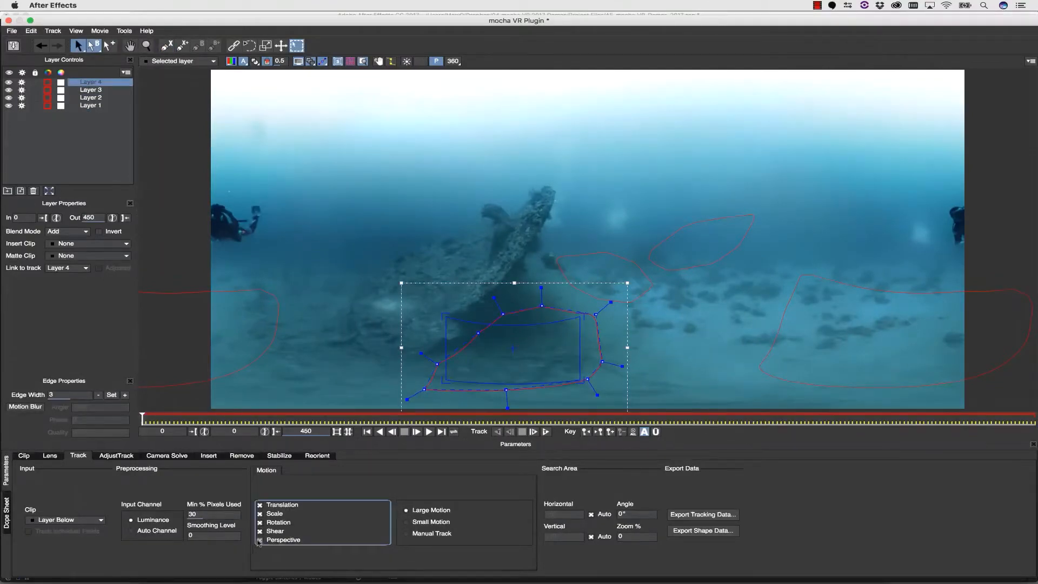
click(546, 431)
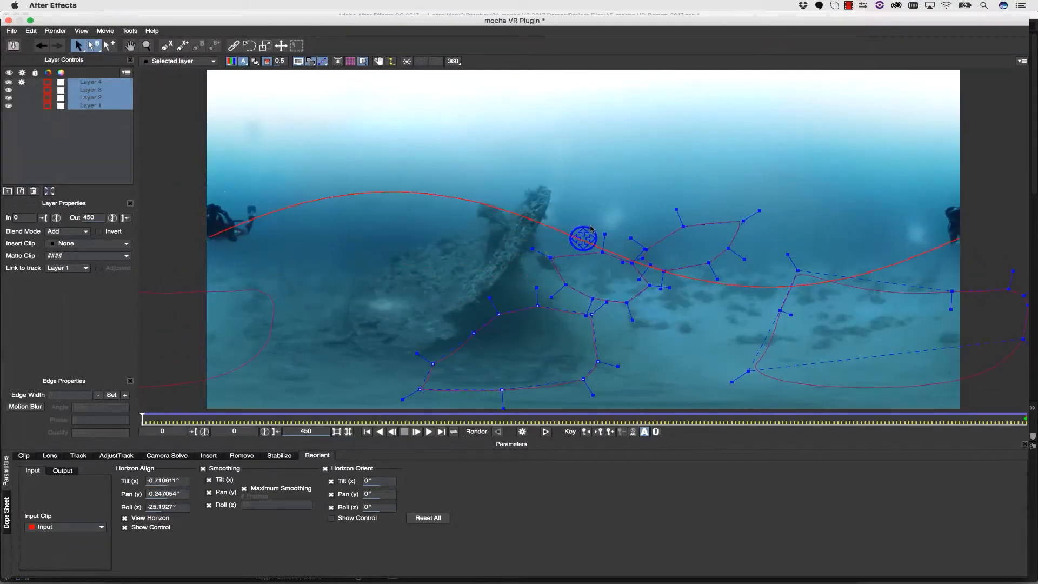
Step: Adjust the underwater clip's horizon with the Reorient horizon control, and choose to export the rendered clip
drag(591, 229, 593, 231)
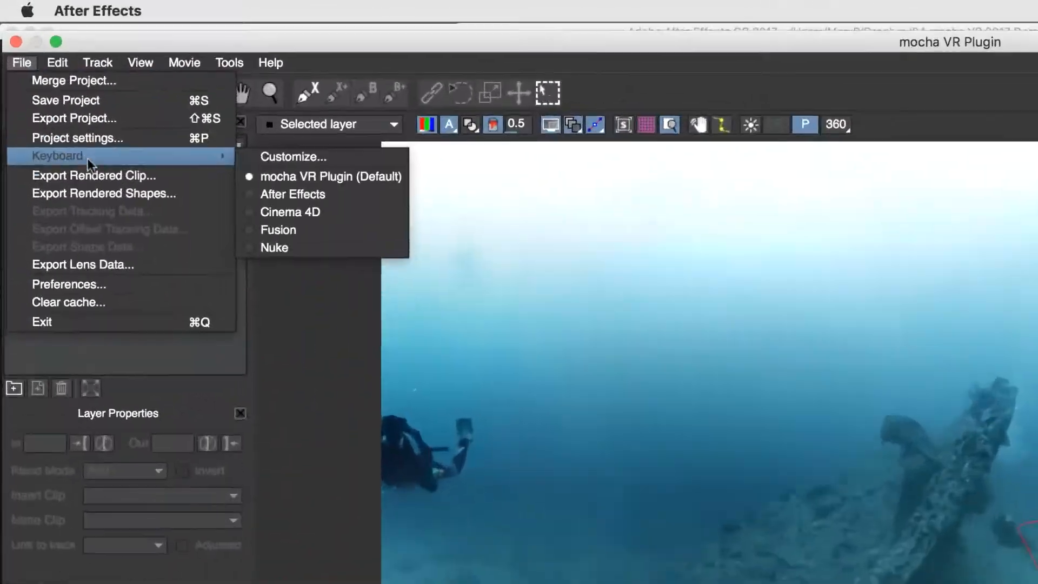
click(93, 171)
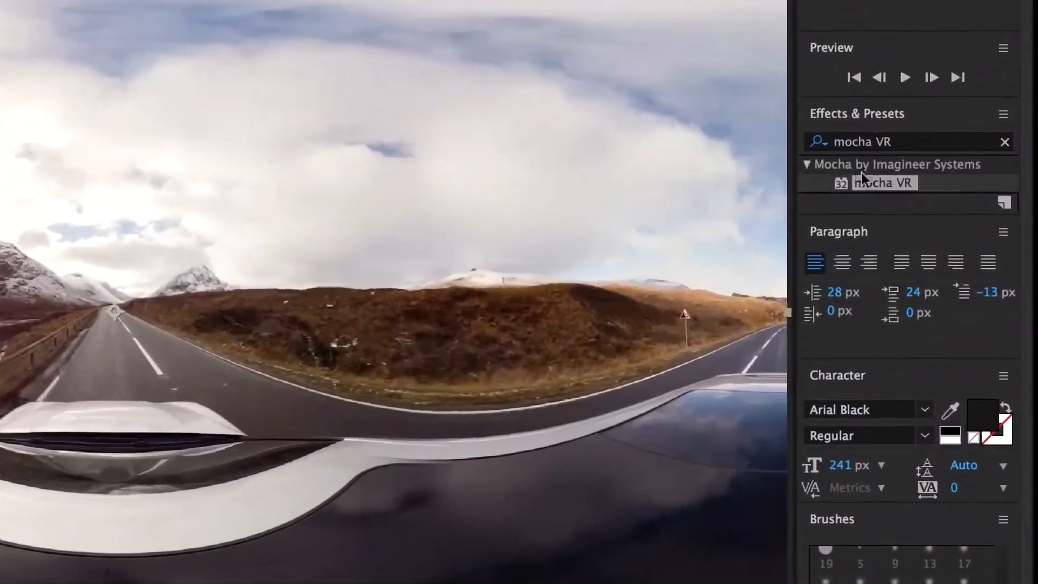
Step: Apply mocha VR to the Glen_Coe_Mocha.mov layer and draw a five-point X-spline around the sky and mountain tops above the road
drag(861, 177, 241, 437)
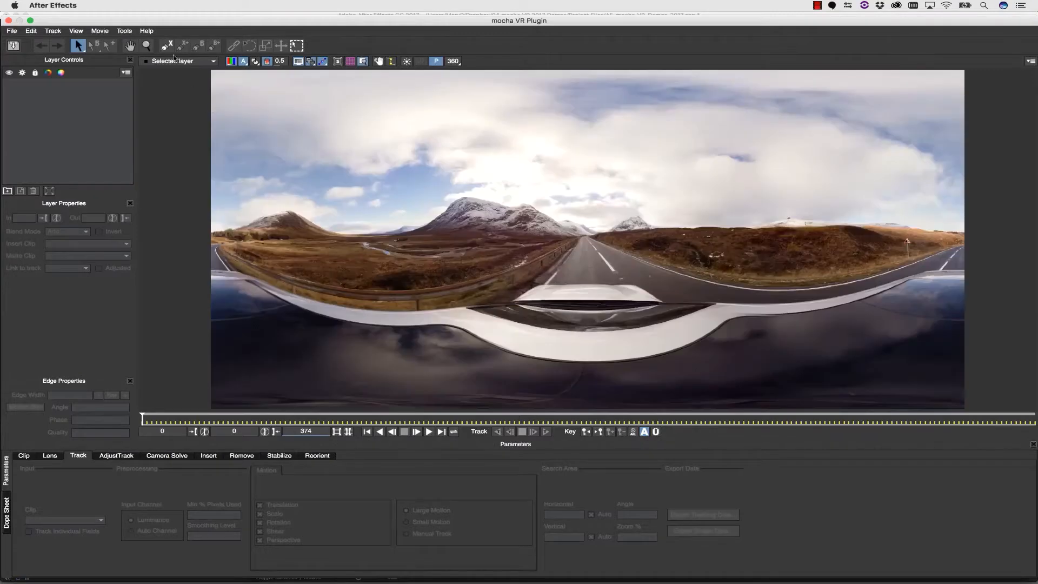
click(166, 45)
click(526, 166)
click(656, 174)
click(645, 219)
click(622, 226)
click(531, 226)
right_click(531, 226)
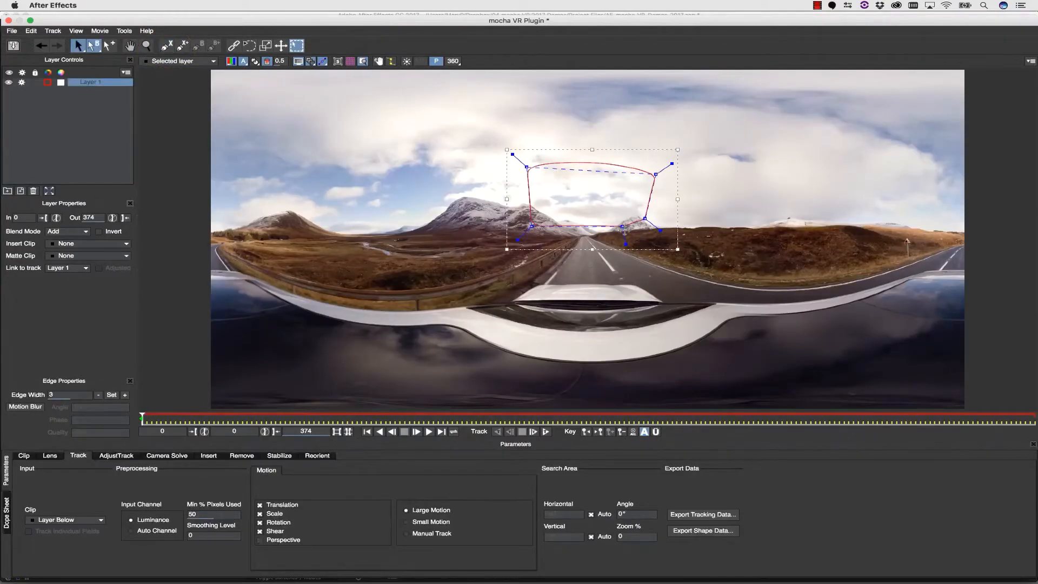
Step: Display the planar grid on the road clip's layer and track it forward with Perspective motion included
click(346, 62)
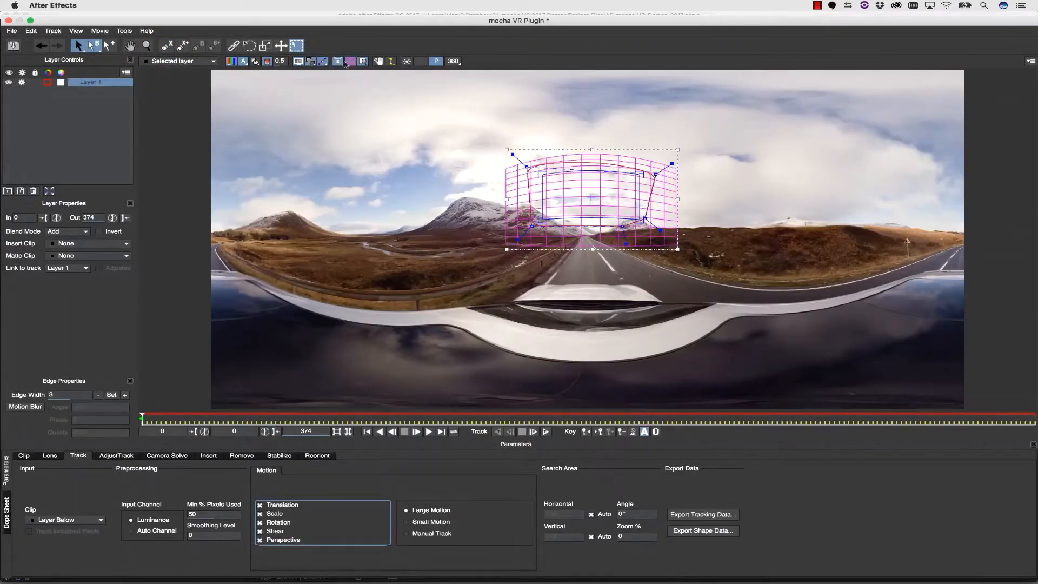
click(546, 432)
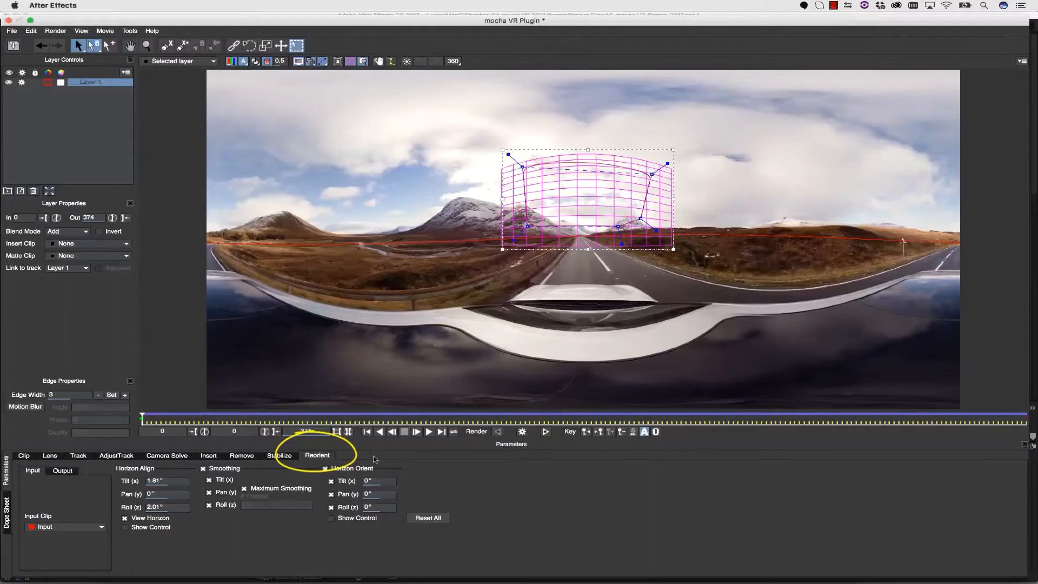
Step: Hide the grid, align the Reorient horizon line to the footage with its on-screen control, and render the reorientation forward
click(353, 61)
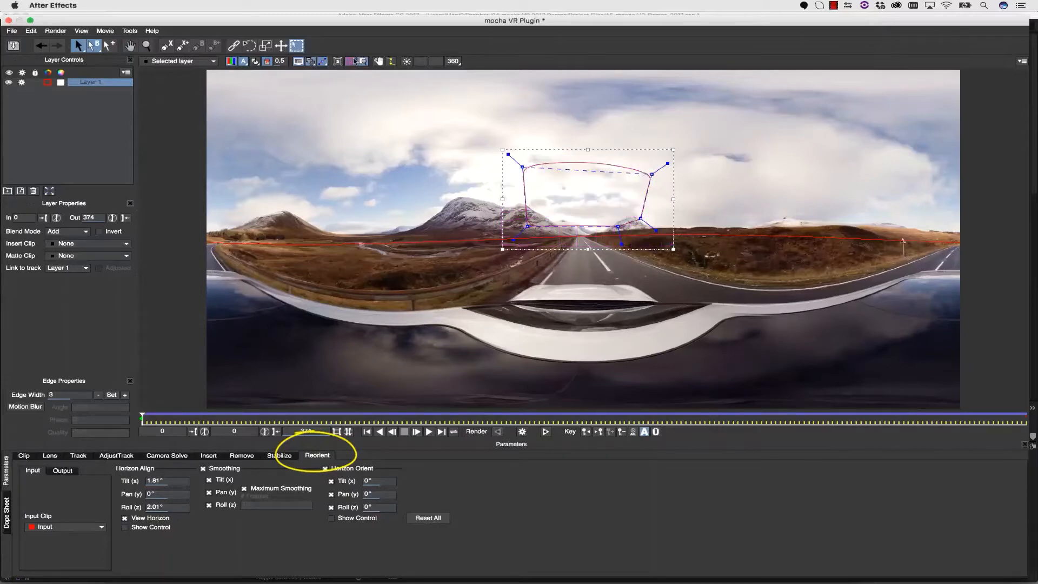
click(125, 527)
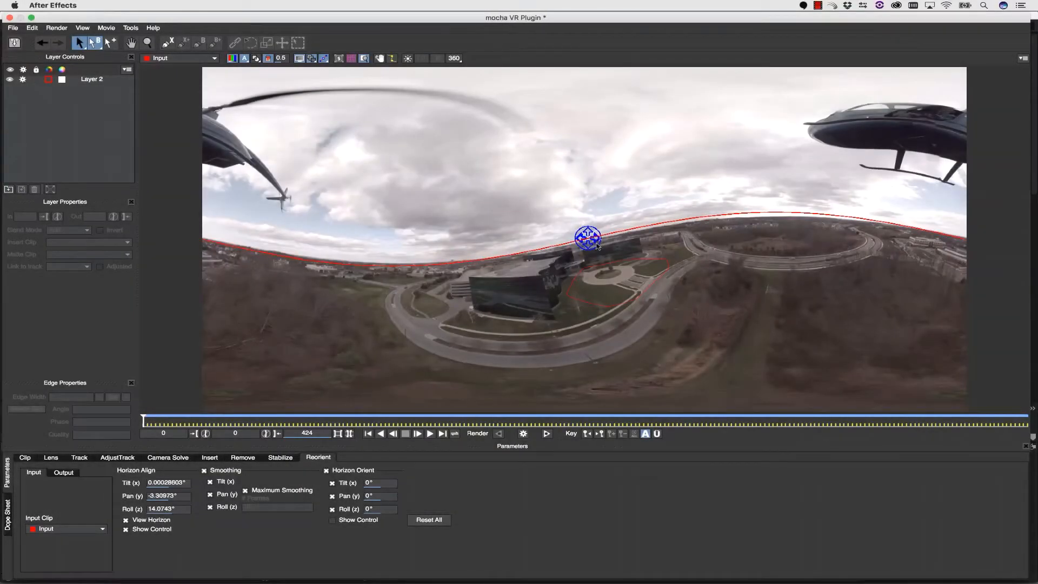
mouse_move(597, 246)
mouse_down()
mouse_move(589, 247)
mouse_move(596, 237)
mouse_move(584, 257)
mouse_up()
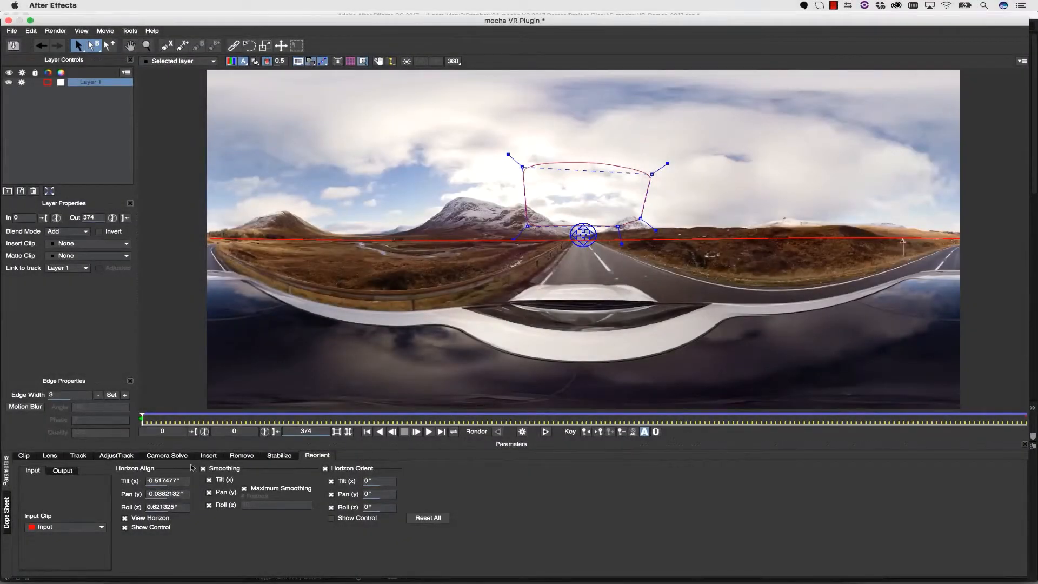
click(545, 432)
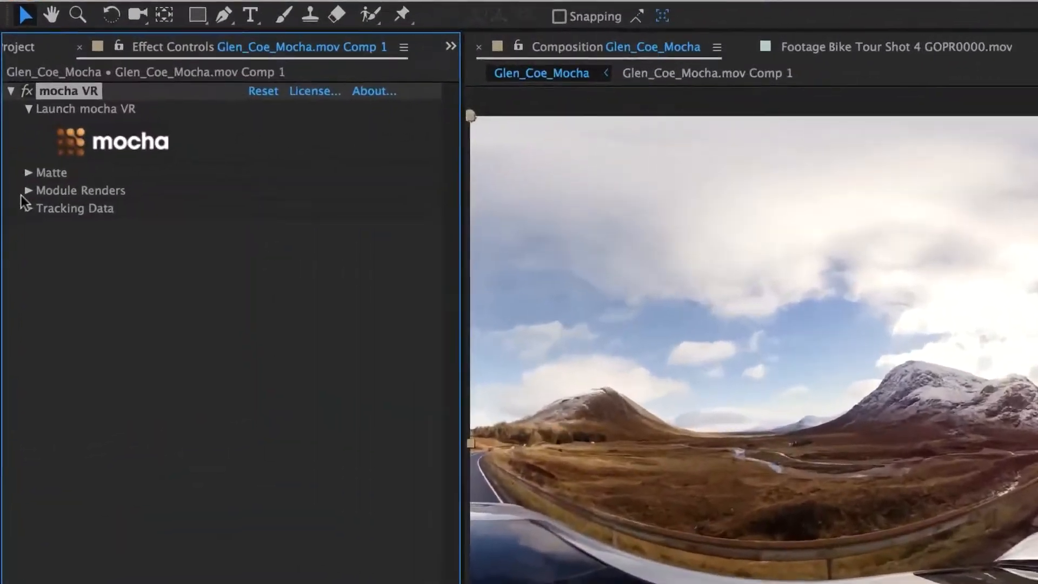
Step: Set the mocha VR effect's module render to Reorient and enable Render
click(21, 195)
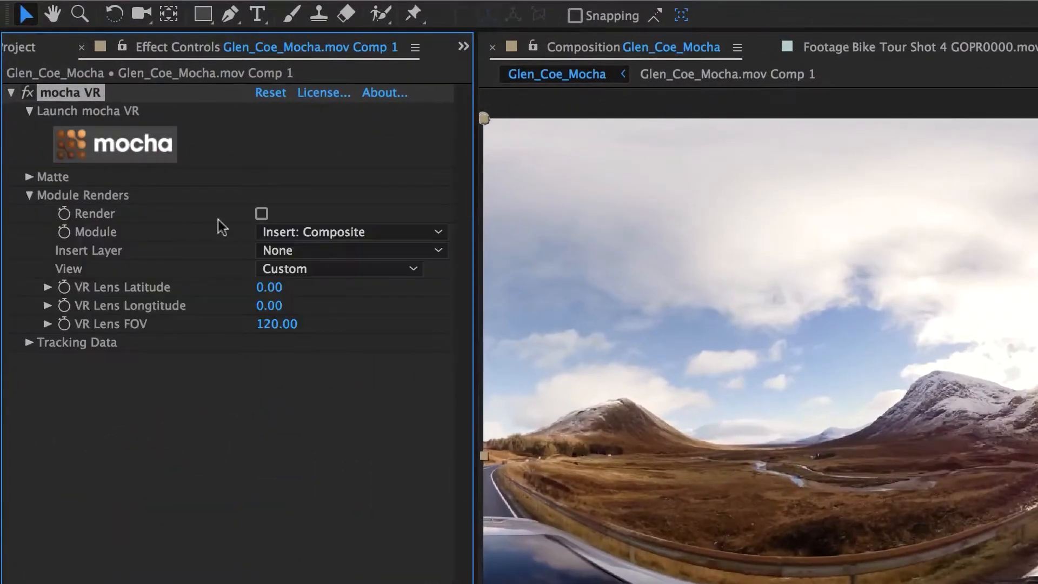
click(297, 232)
click(302, 375)
click(261, 213)
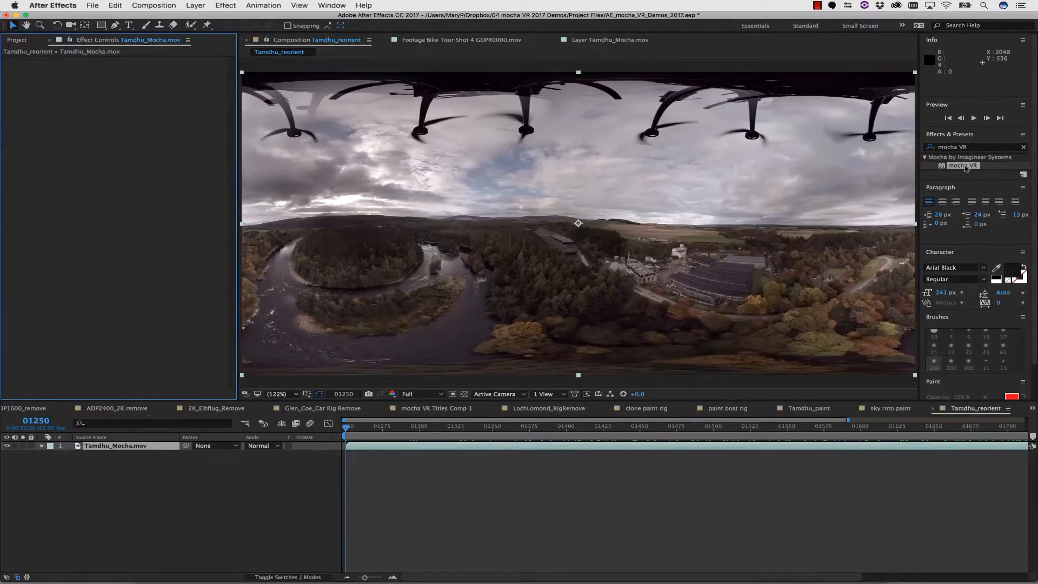
Step: Apply the mocha VR effect to the Tamdhu_Mocha.mov layer
double_click(965, 165)
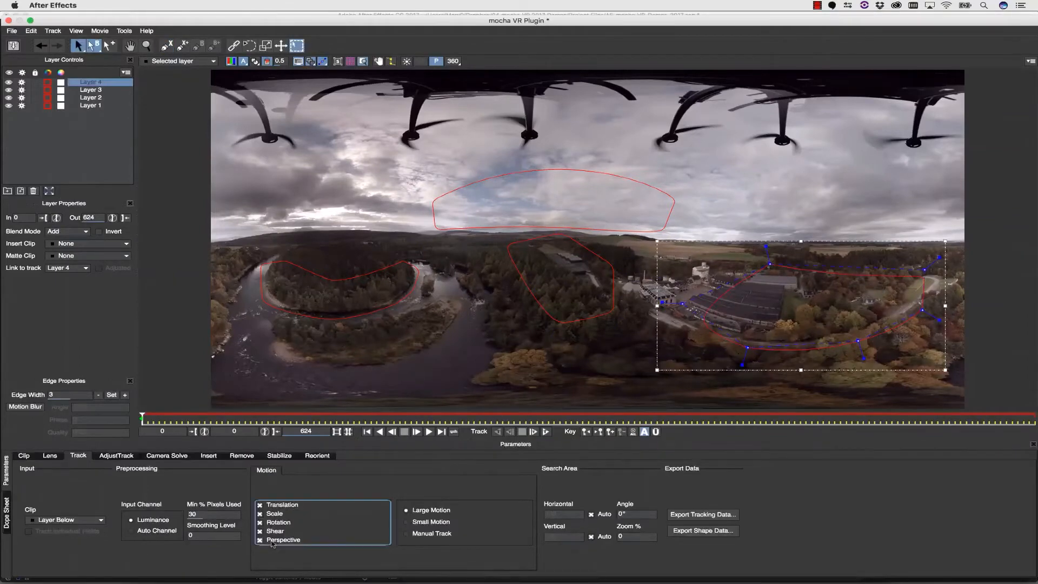
click(457, 228)
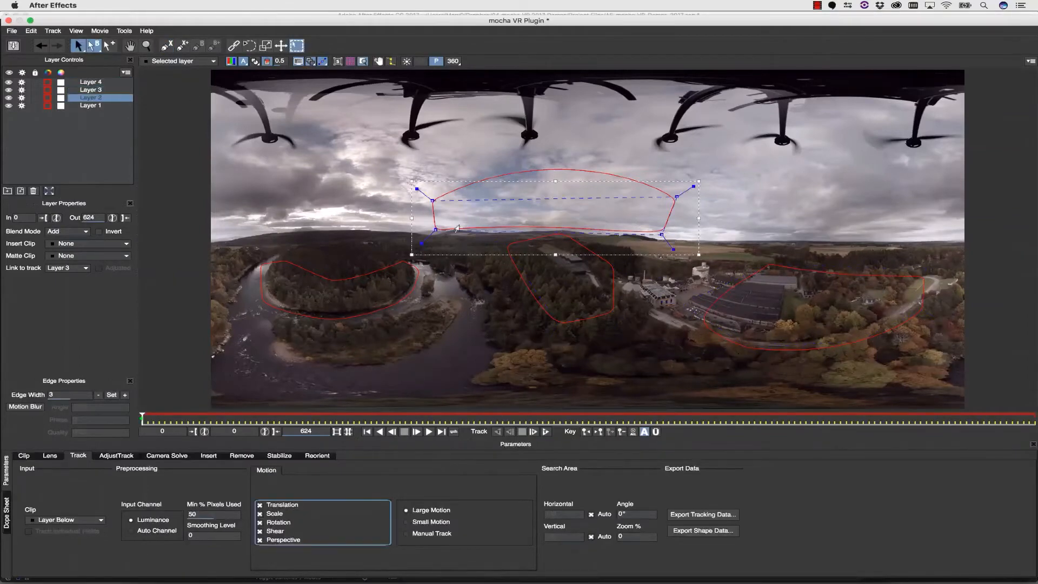
click(345, 303)
click(90, 160)
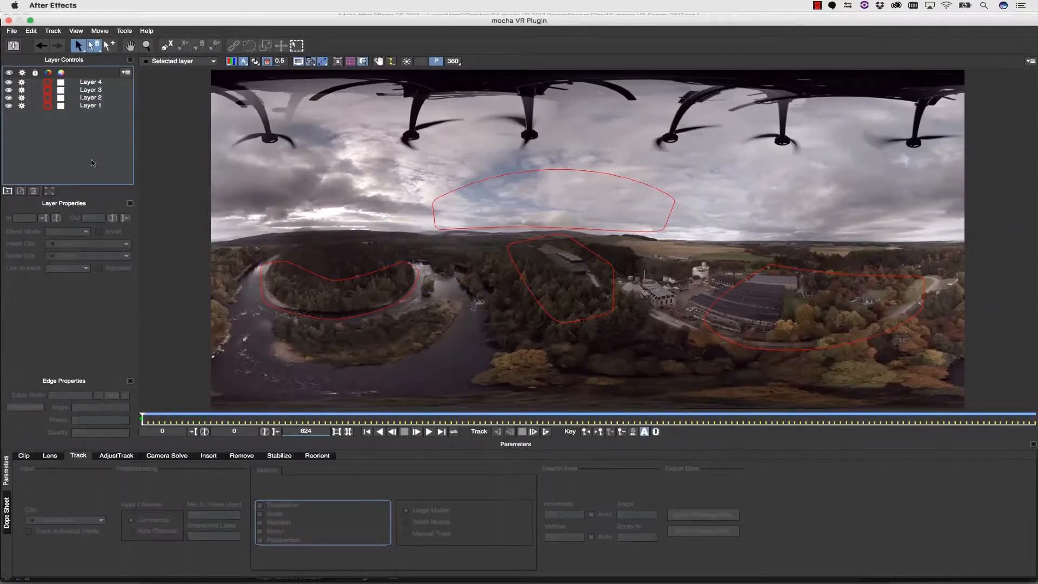
click(544, 432)
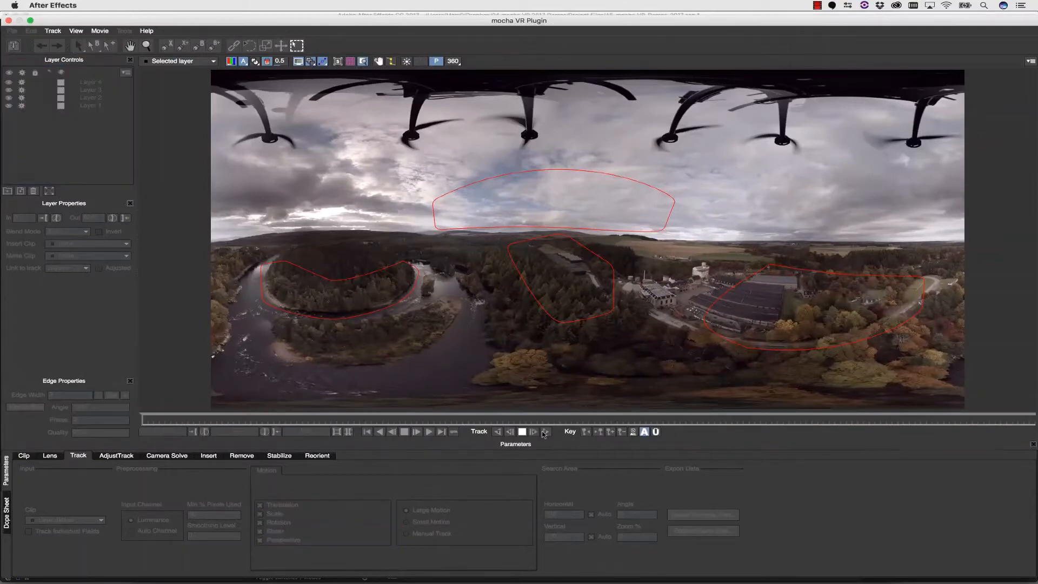
click(522, 431)
Step: Track Layers 1 to 4 of the drone clip forward together and scrub back to the first frame to check the track
drag(100, 80, 98, 106)
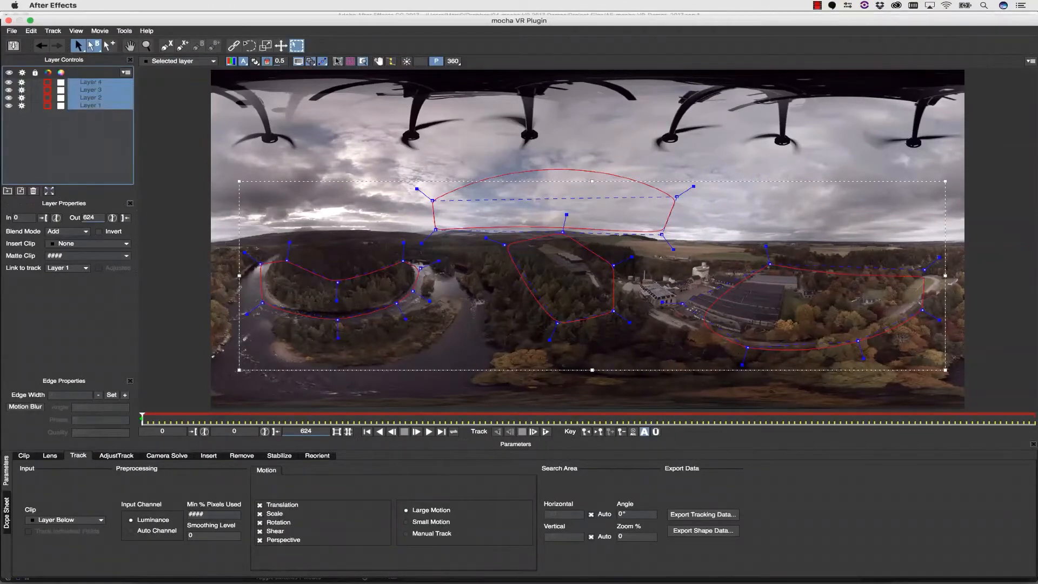
click(545, 432)
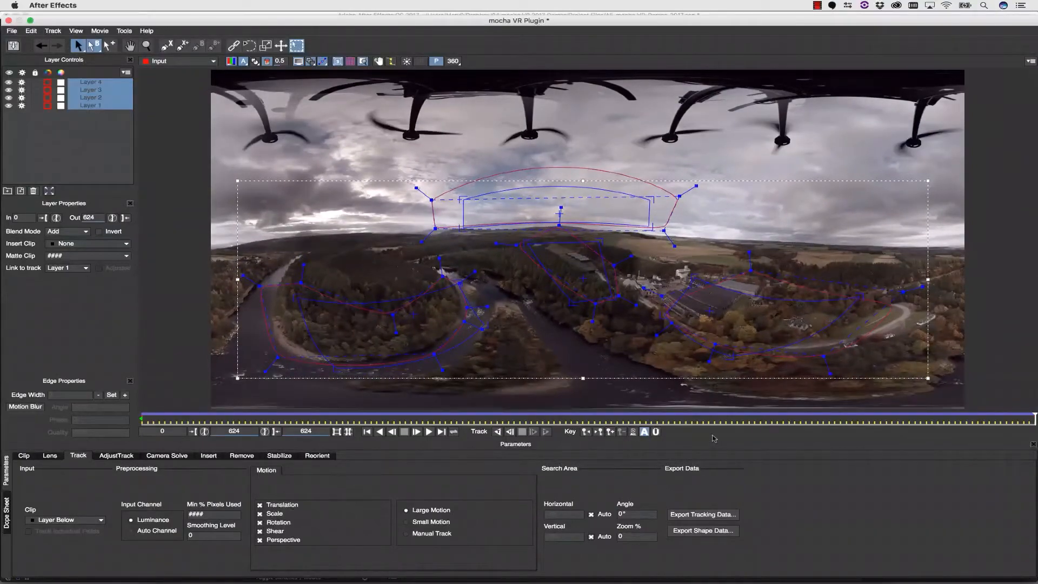
drag(1031, 417, 142, 431)
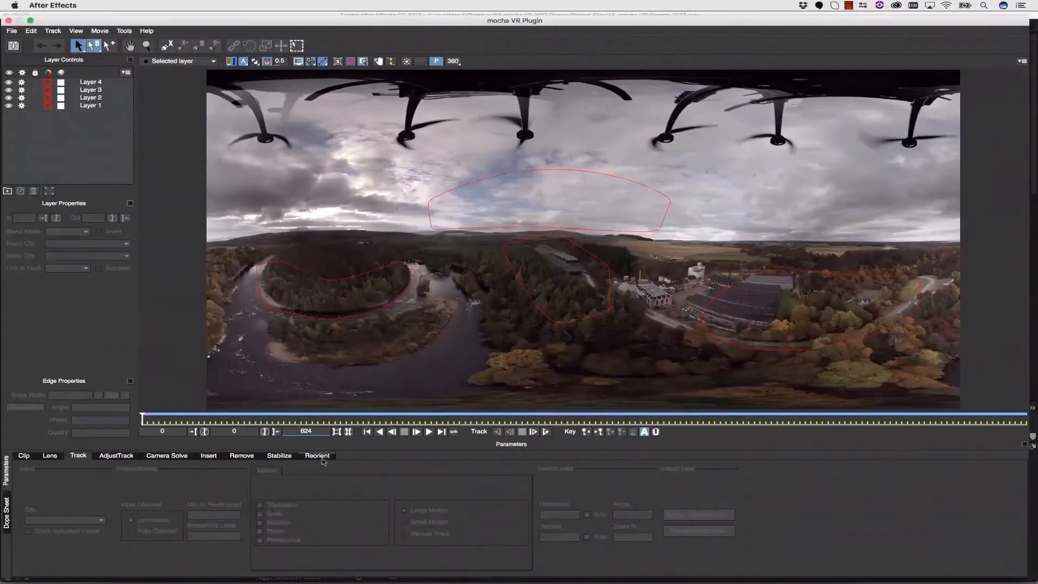
Step: Select all four tracked layers for Reorient and display the horizon line with its on-screen control
click(322, 459)
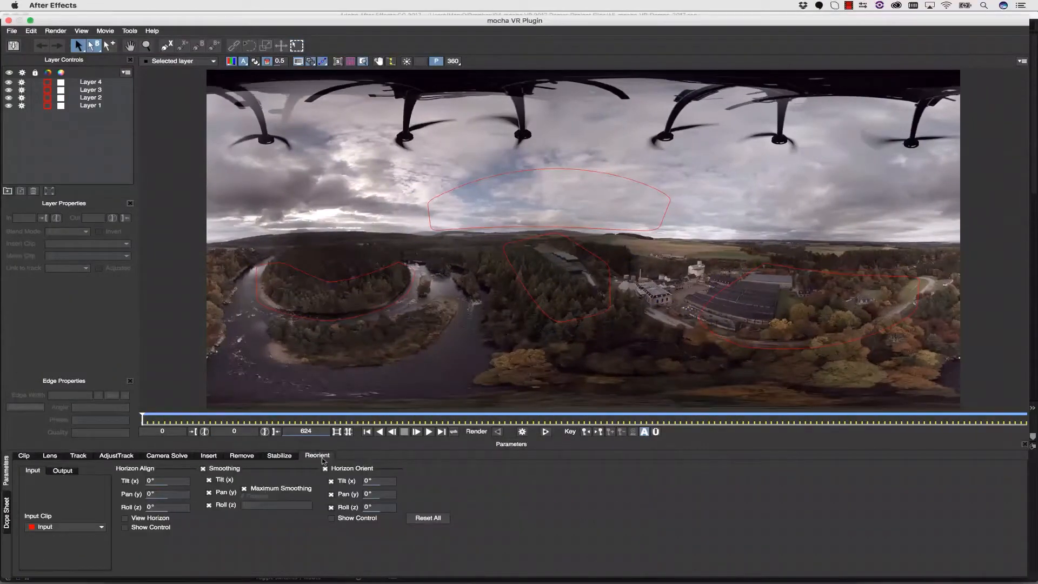
click(95, 84)
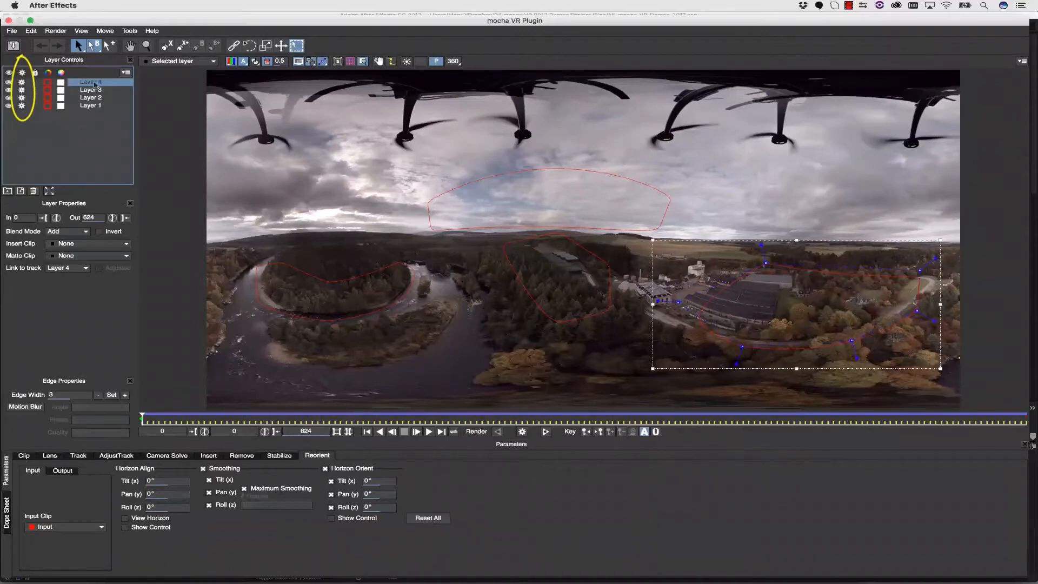
shift+click(90, 106)
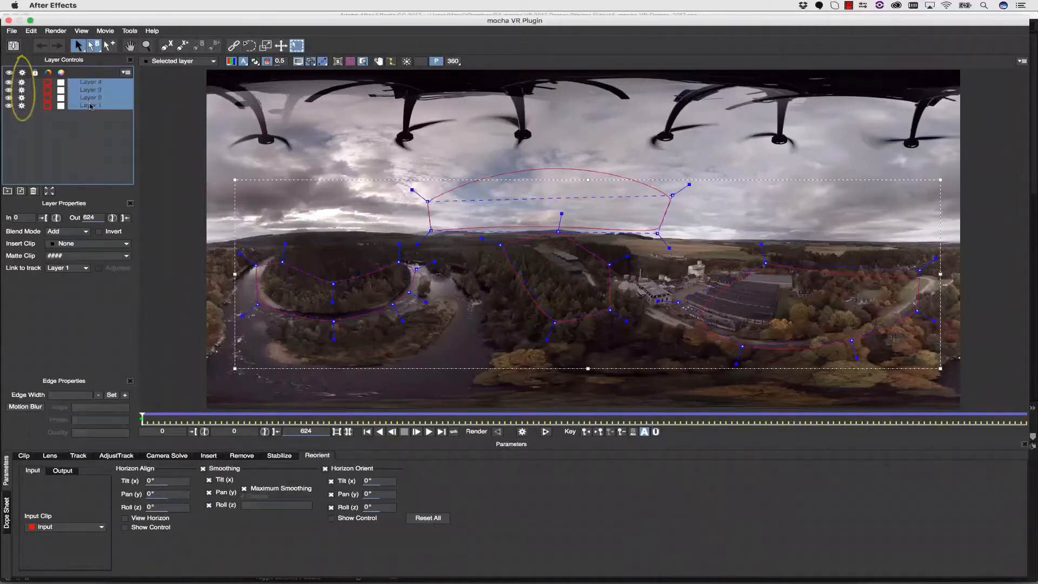
click(125, 518)
click(126, 527)
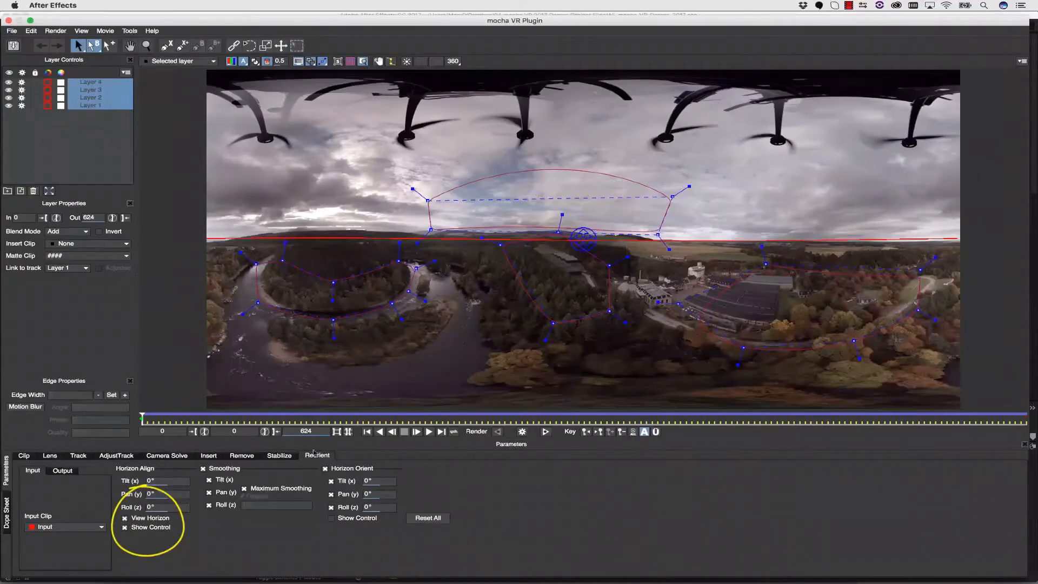
Step: Align the horizon line to about 0.78° tilt, 0.03° pan and -1.02° roll, and render the reorientation forward
click(597, 239)
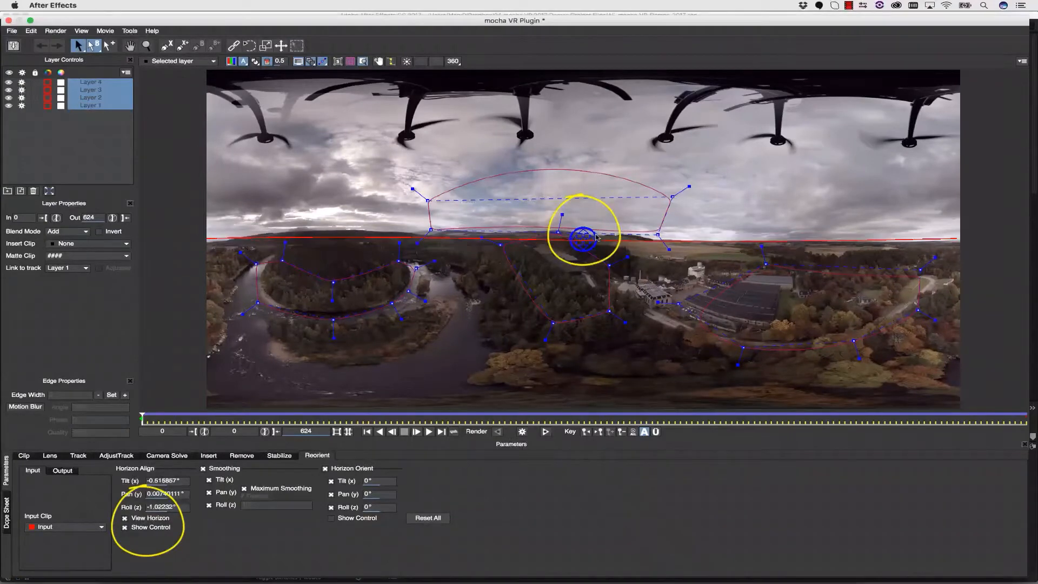
drag(583, 234, 583, 236)
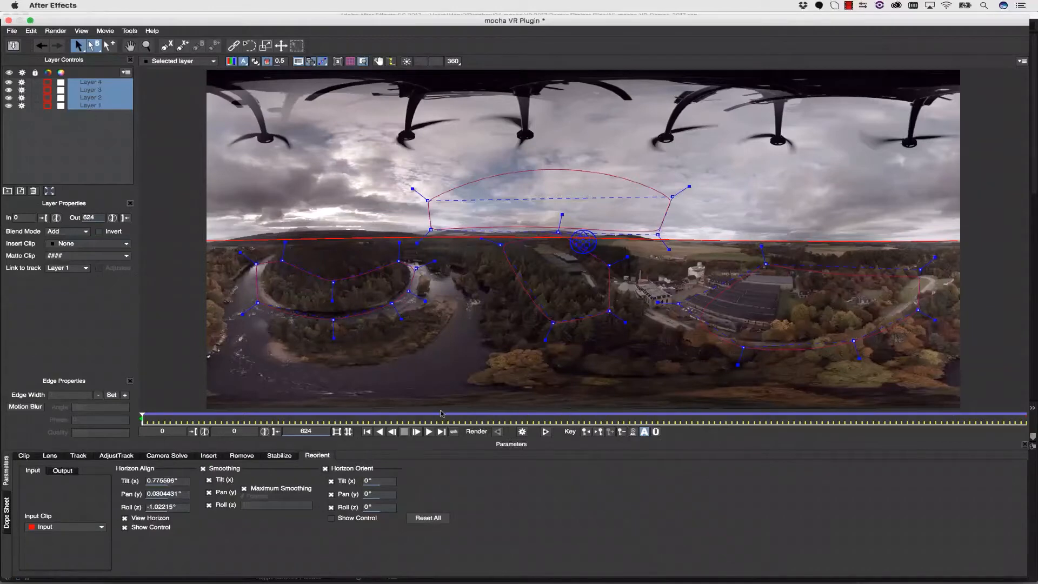
click(546, 431)
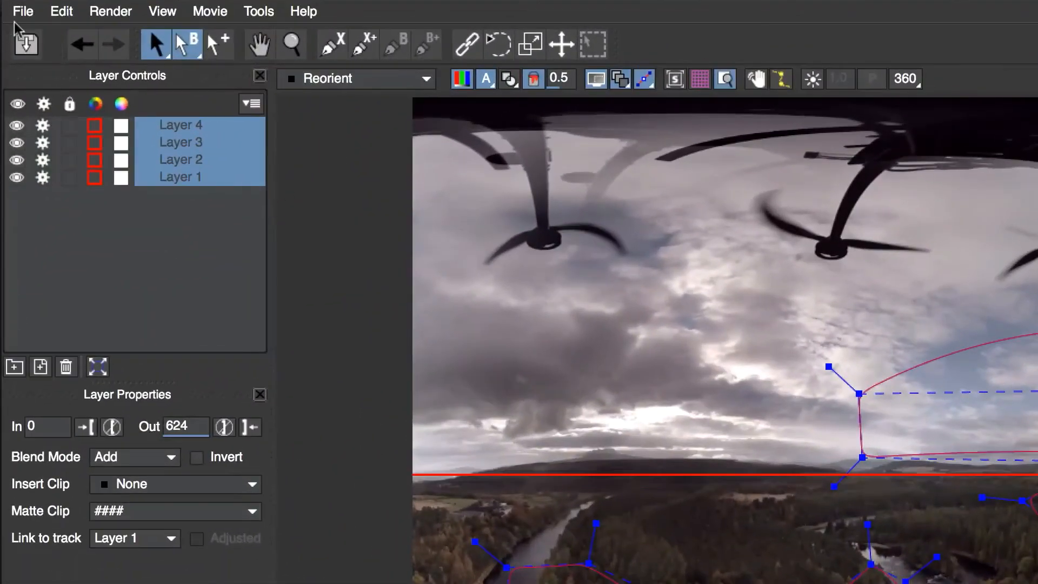
Step: Look at the rendered clip export options for the Reorient_Input clip and leave them without exporting
click(22, 11)
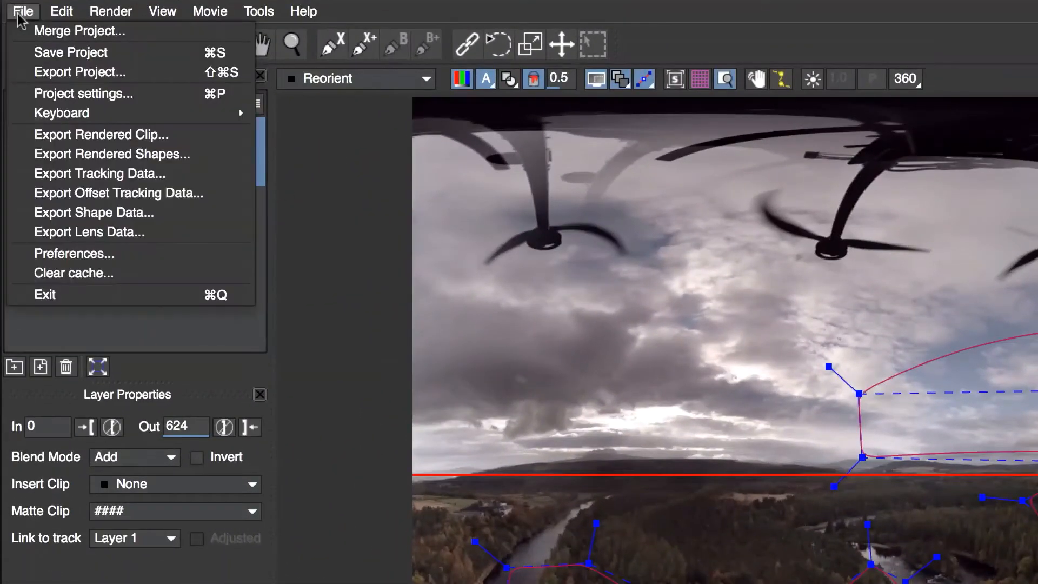
click(78, 133)
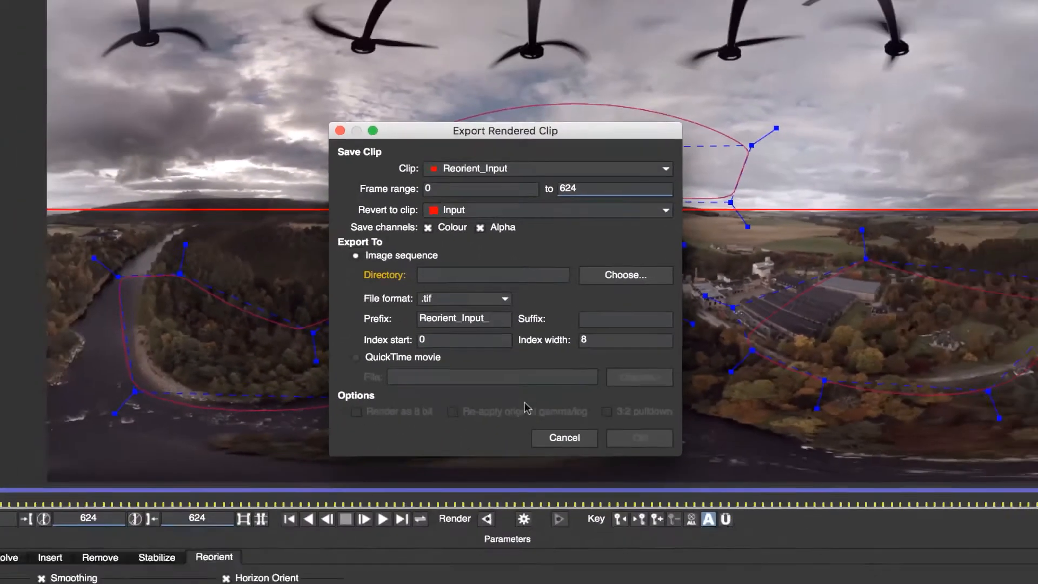
click(590, 531)
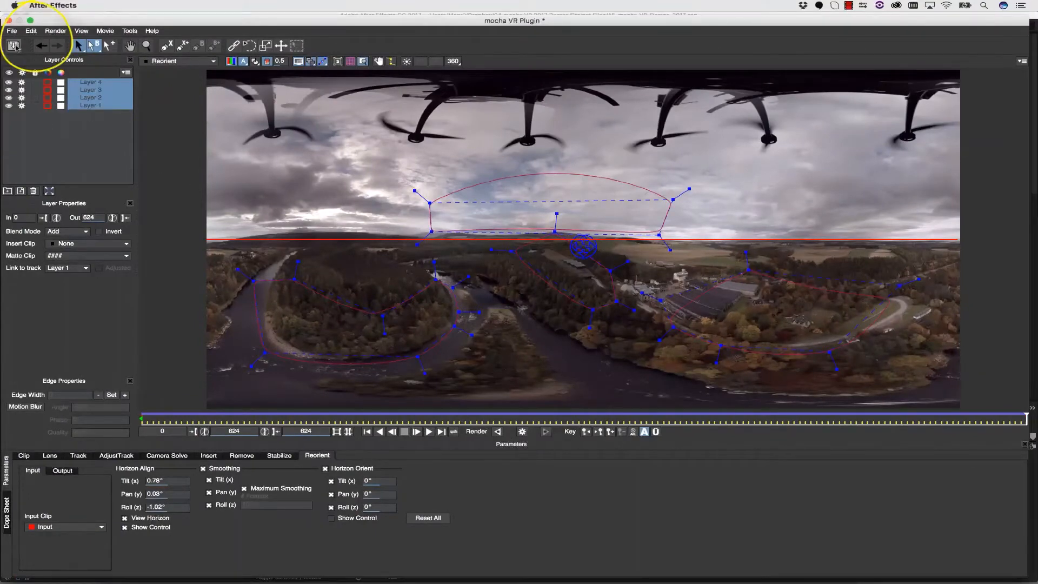
Step: Close the mocha project and play back the Tamdhu_reorient composition in After Effects
click(9, 21)
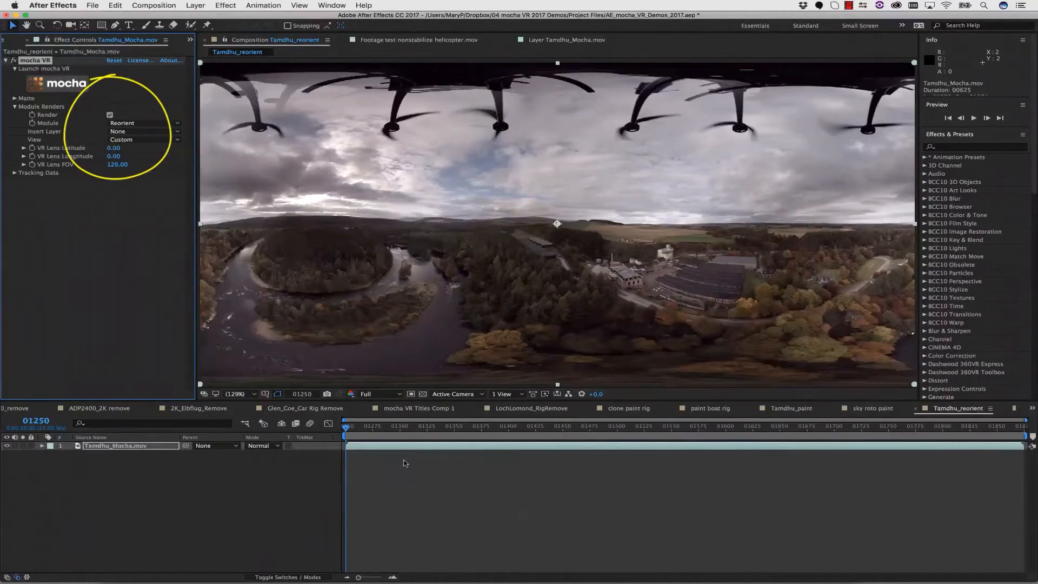
key(space)
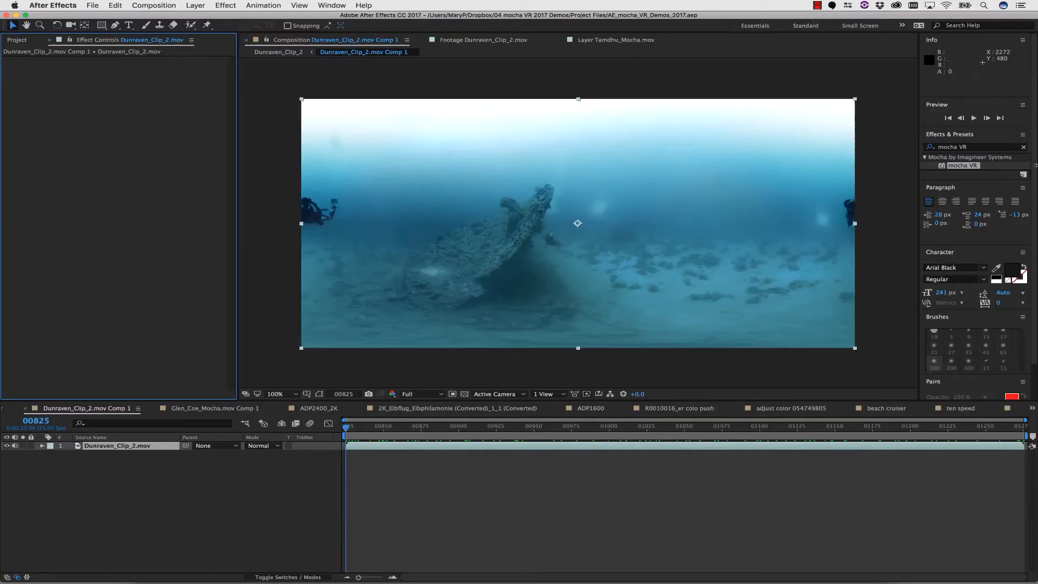
Step: Apply mocha VR to the Dunraven_Clip_2.mov layer, fit the composition in the viewer, and launch mocha
drag(949, 165, 123, 447)
click(284, 394)
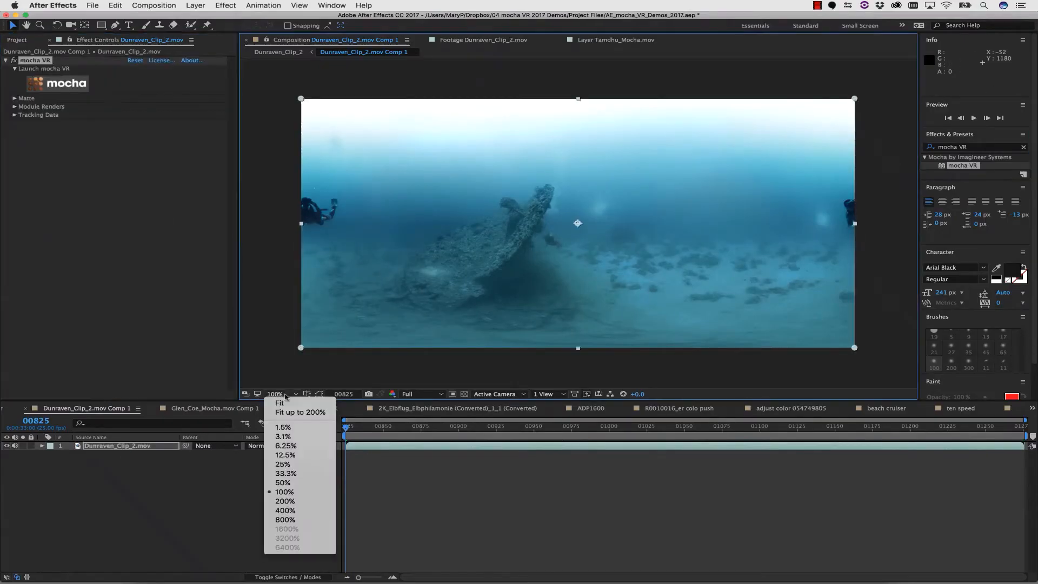
click(286, 401)
click(72, 109)
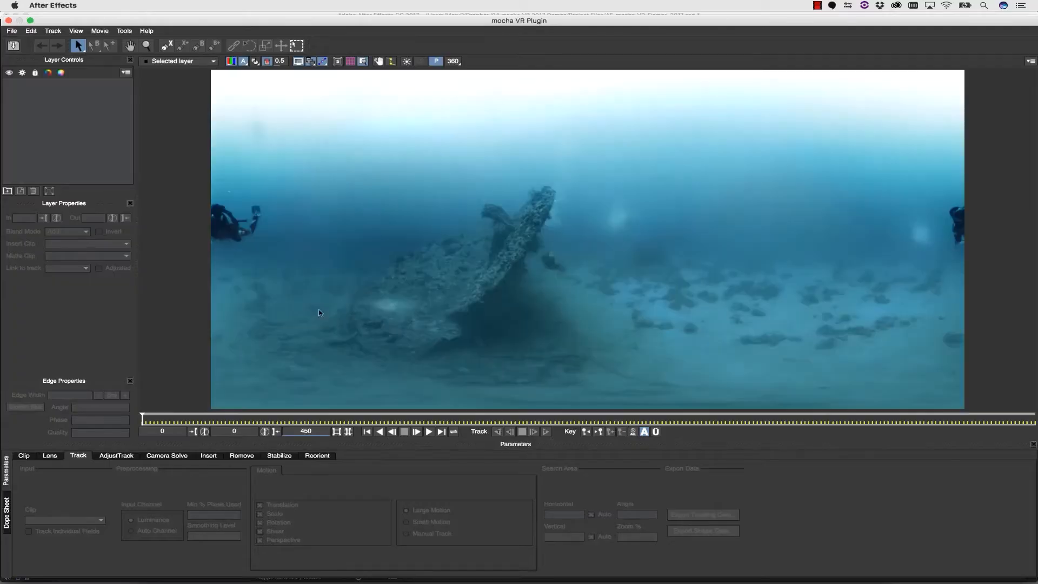
Step: At the last frame, draw an X-spline around the rocky seabed patch beside the wreck
drag(140, 416, 1035, 389)
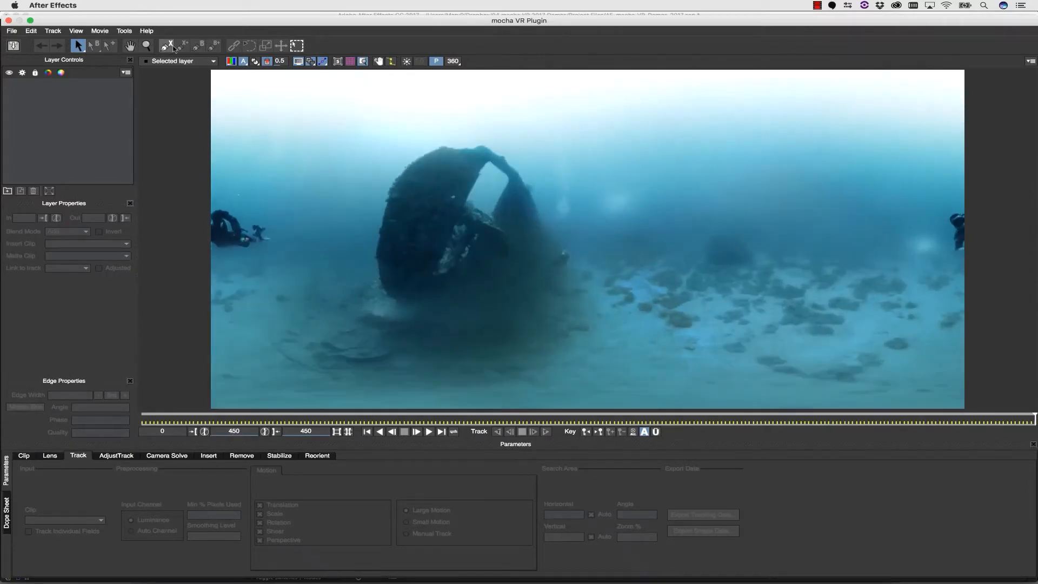
click(173, 48)
click(599, 255)
click(664, 248)
click(707, 264)
click(747, 300)
click(731, 337)
click(658, 335)
click(615, 308)
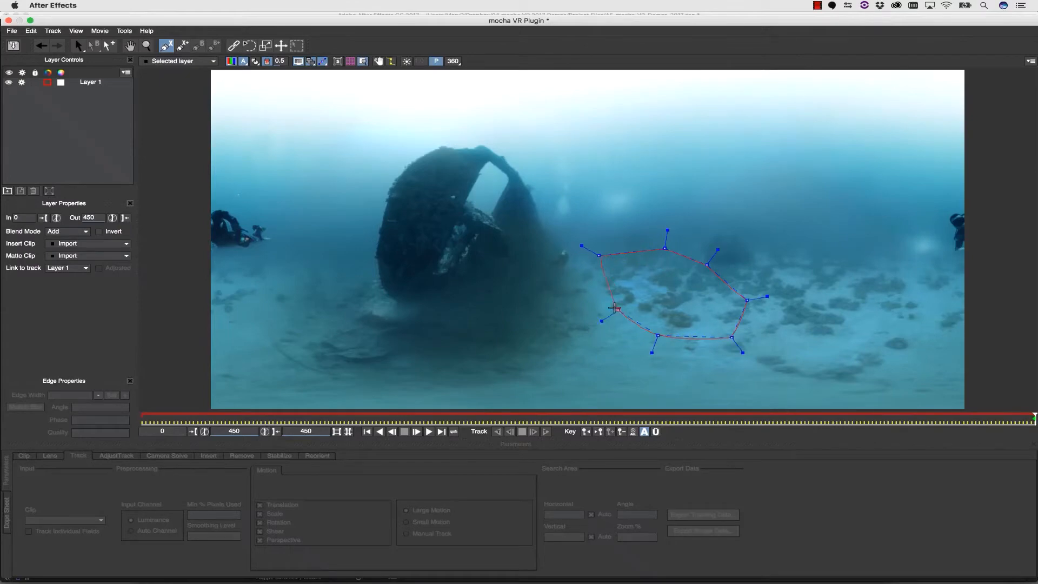
right_click(610, 304)
Step: Draw separate X-spline layers around the seabed crossing the 360 seam and around the dark rock in the distance
click(182, 48)
click(168, 49)
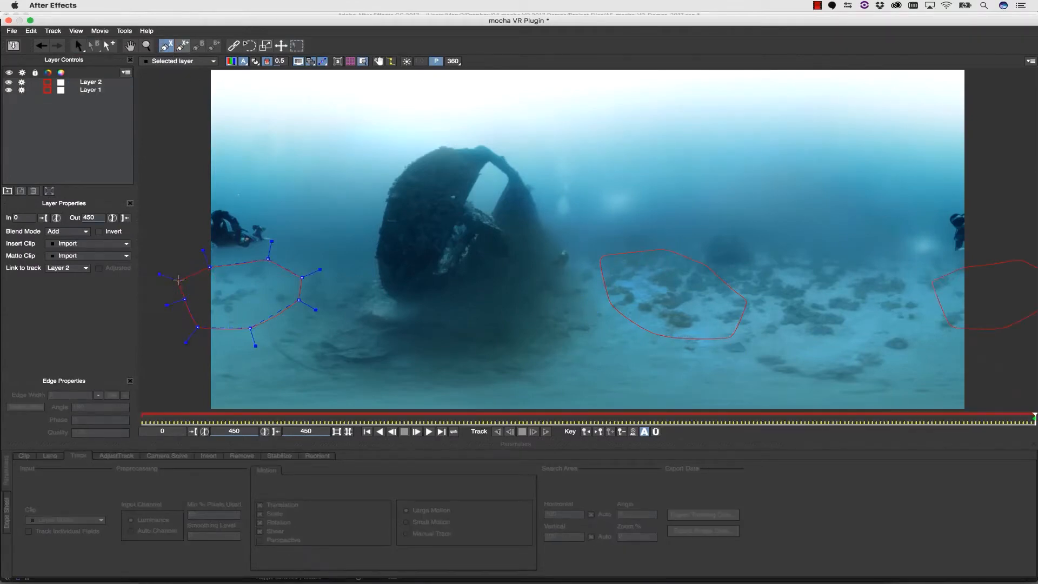
right_click(179, 279)
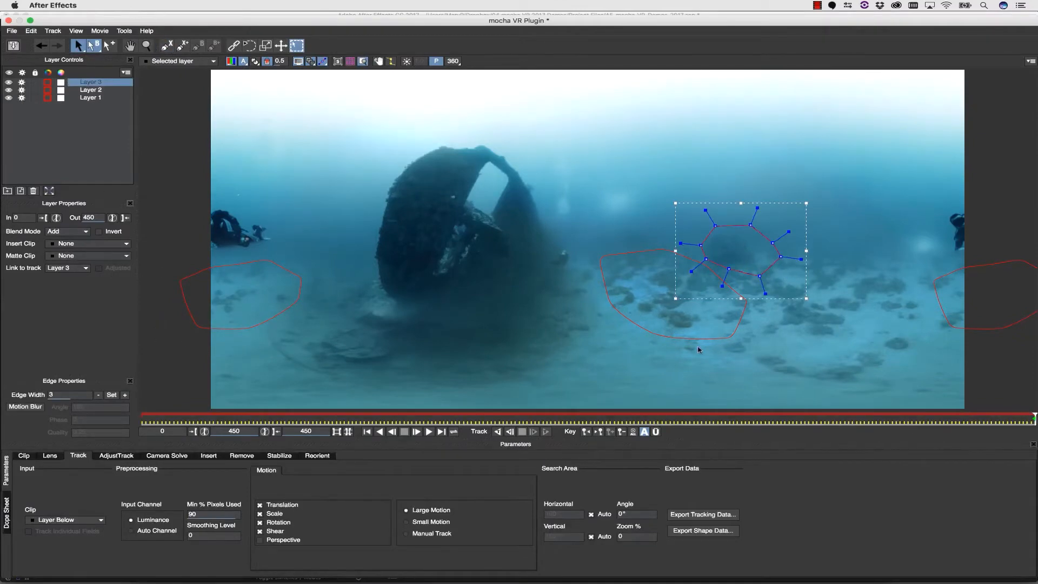
Step: Enable Perspective motion for the shape layers and track all three backward to the first frame
click(264, 321)
click(963, 306)
click(297, 301)
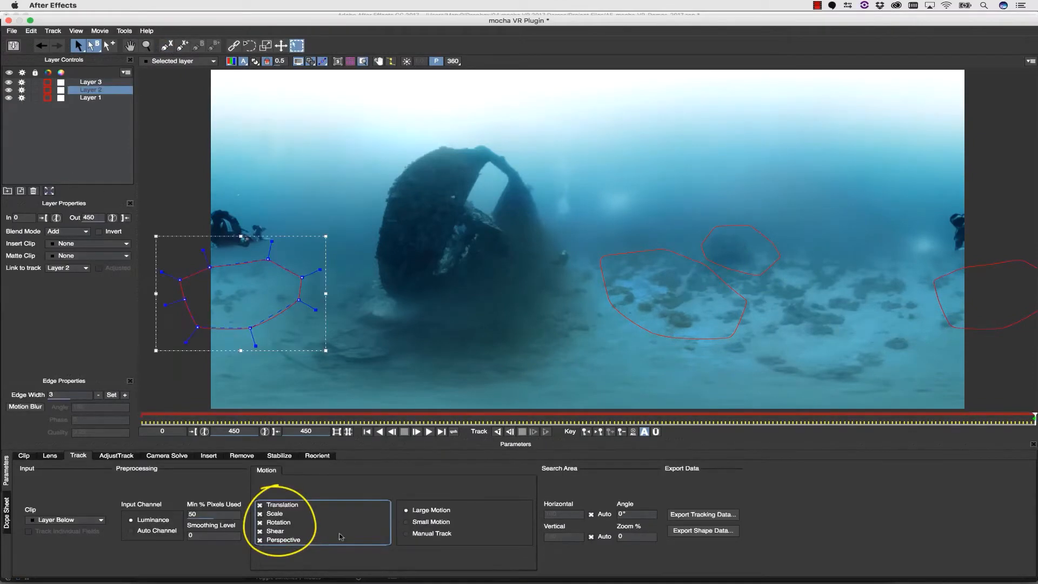
click(710, 235)
click(609, 302)
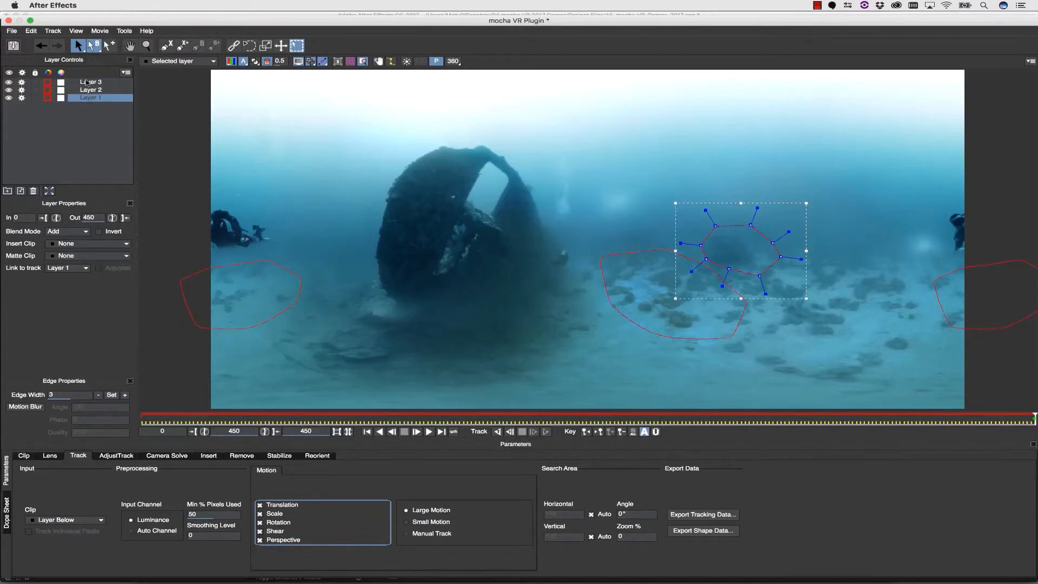
key(super+a)
click(497, 432)
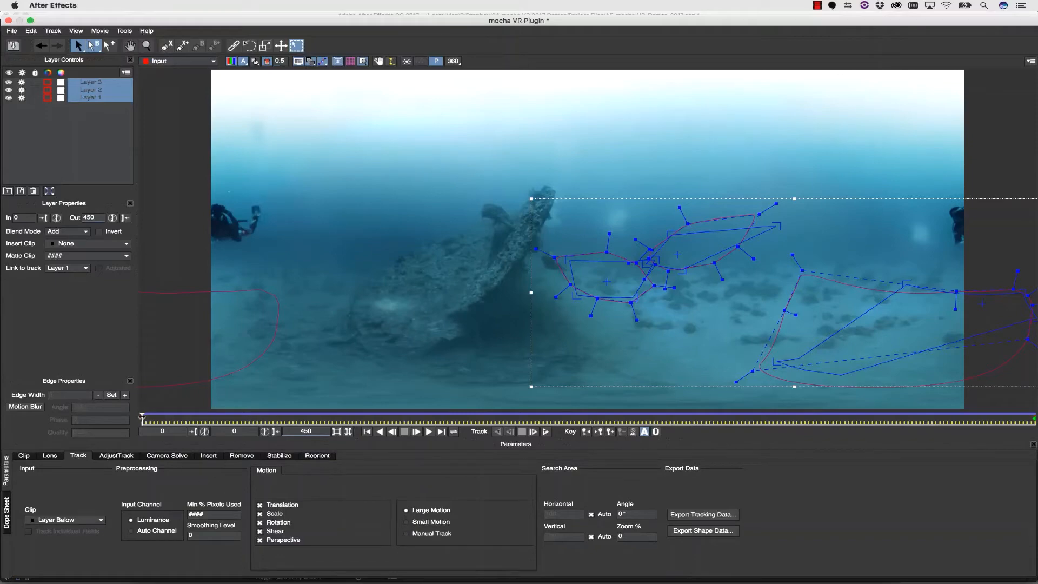
Step: At the first frame, draw a fourth X-spline around the seabed below the wreck and track it forward with Perspective
mouse_move(142, 417)
mouse_down()
mouse_move(939, 411)
mouse_move(930, 400)
mouse_move(156, 416)
mouse_up()
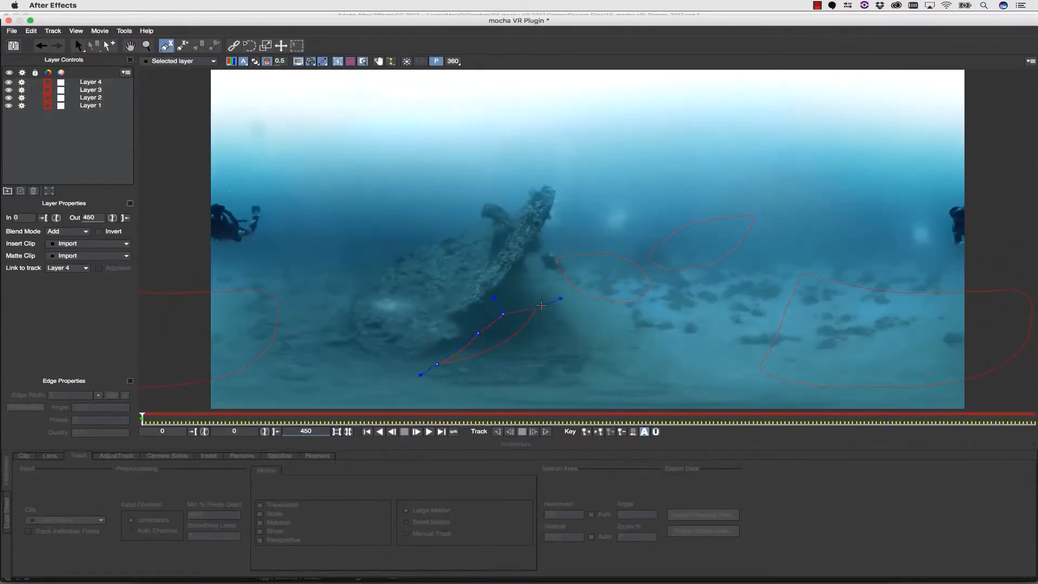
click(506, 389)
right_click(424, 389)
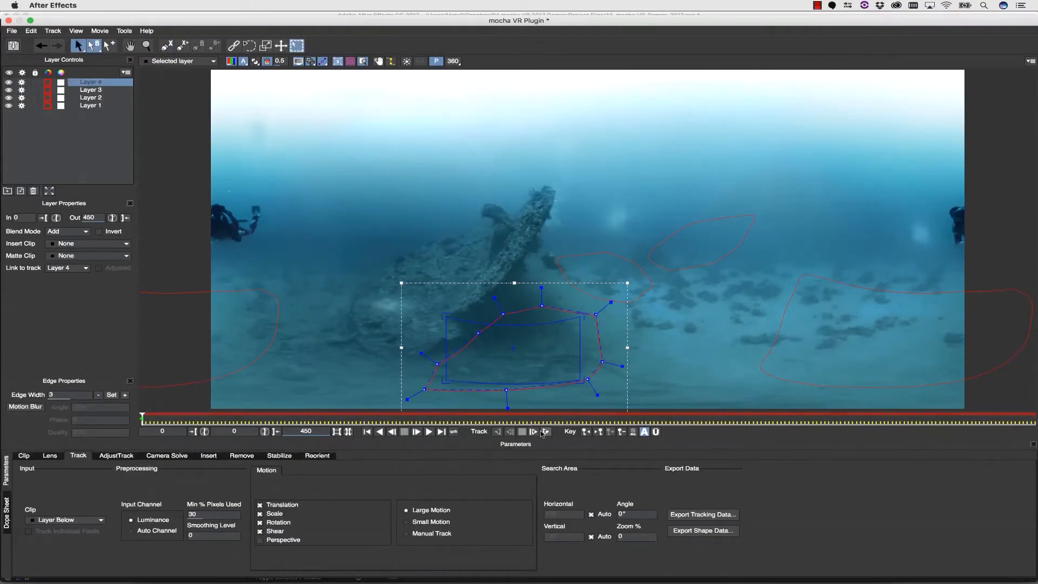
click(260, 540)
click(545, 431)
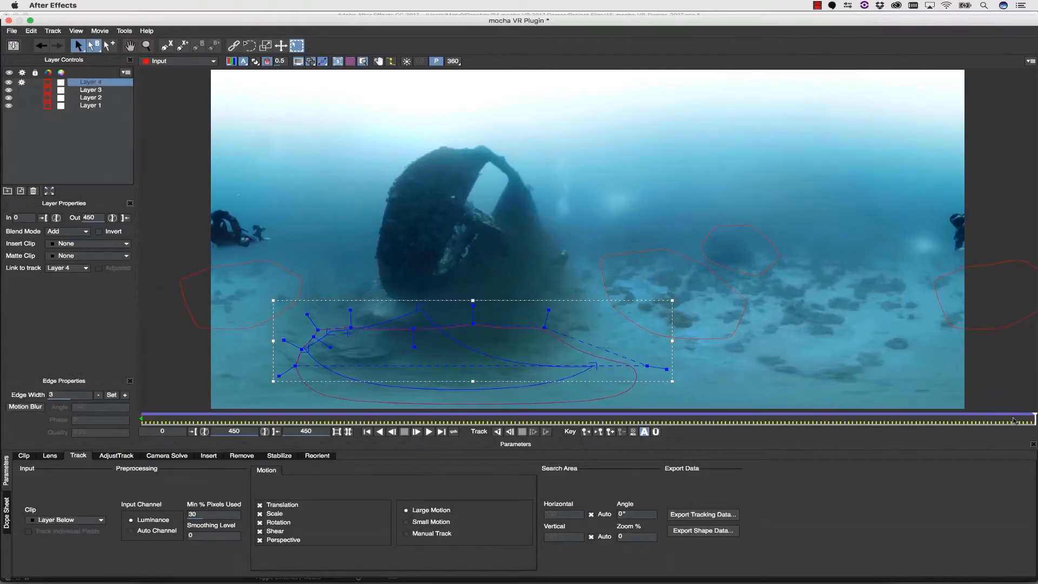
Step: Activate all four tracked layers for the Reorient module and show the horizon line with its alignment control
drag(1032, 419, 364, 396)
click(317, 455)
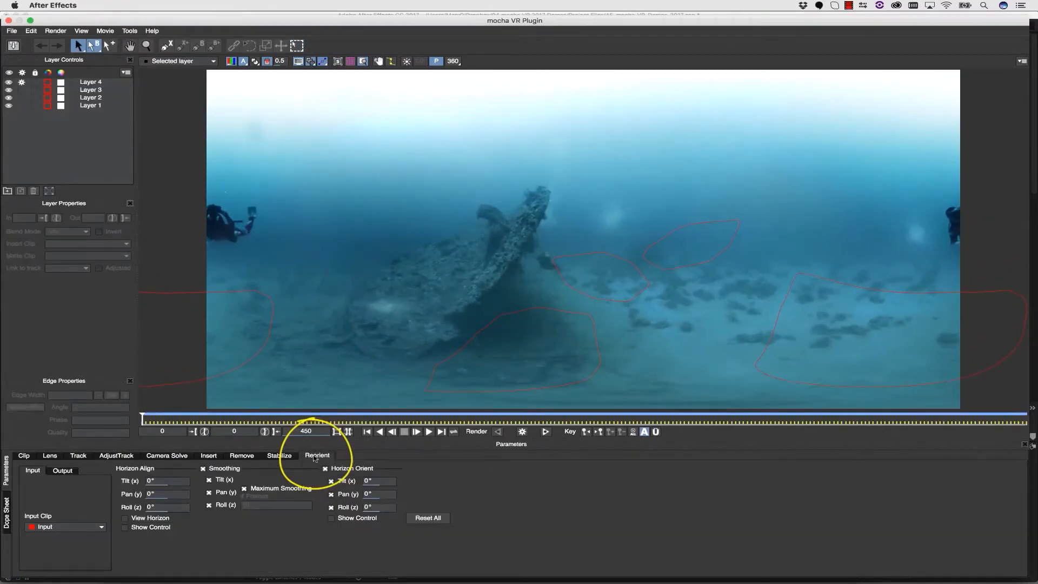
drag(86, 82, 86, 107)
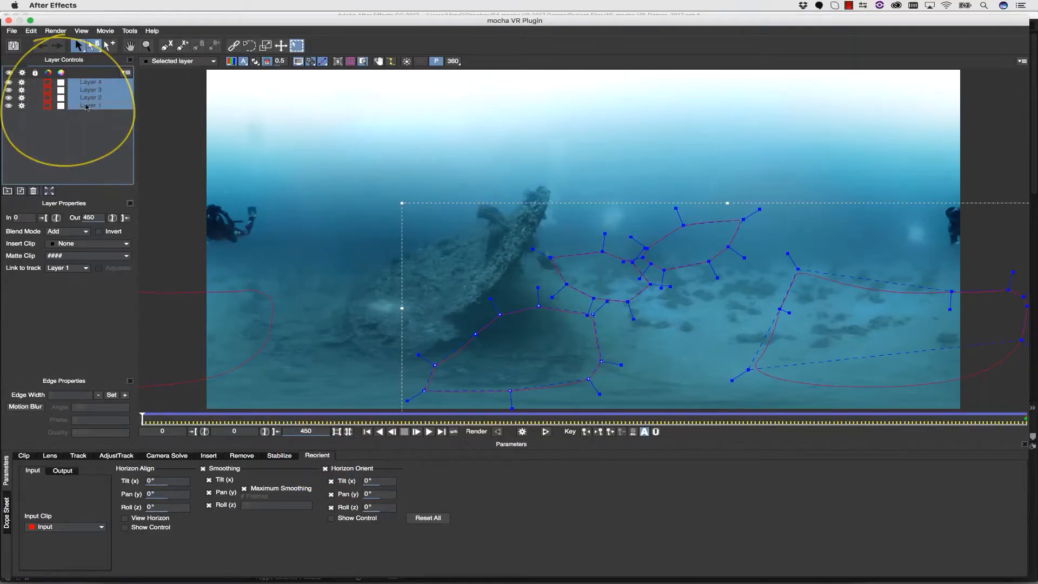
click(125, 518)
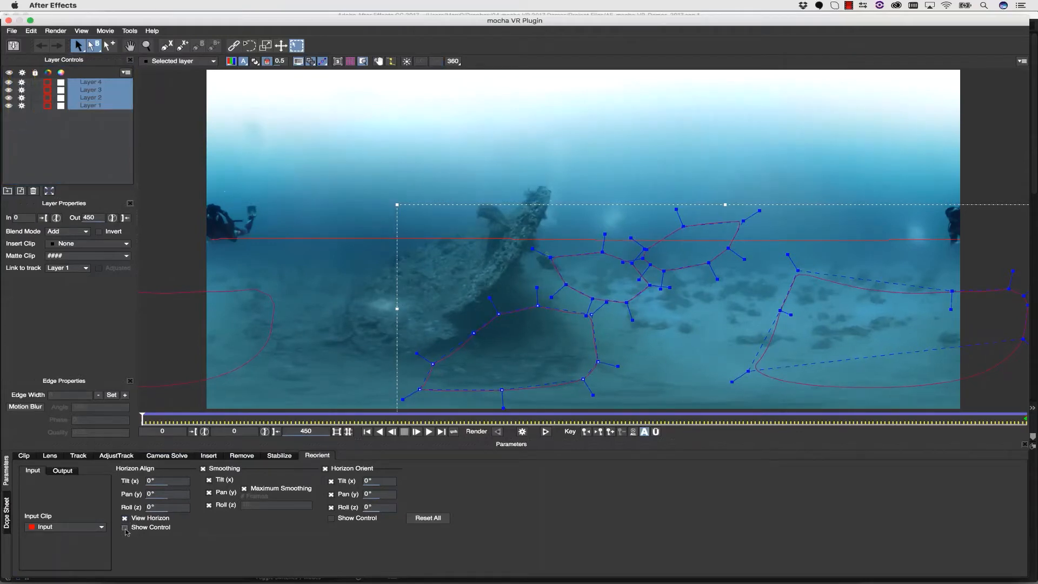
click(125, 528)
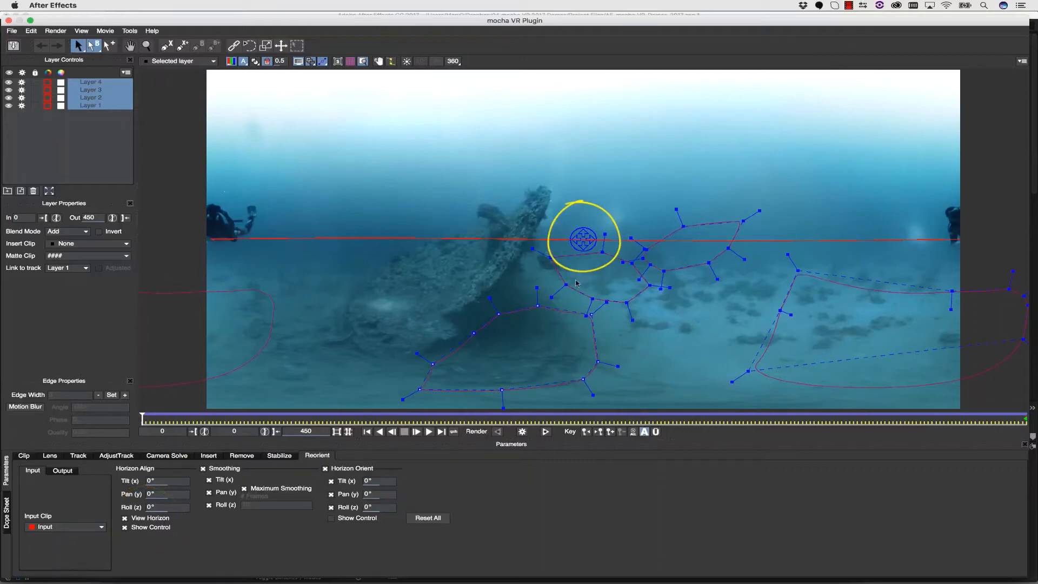
Step: Align the horizon line to about 0.08° tilt, -0.02° pan and 0.8° roll, and render the reorientation forward
drag(582, 241, 593, 233)
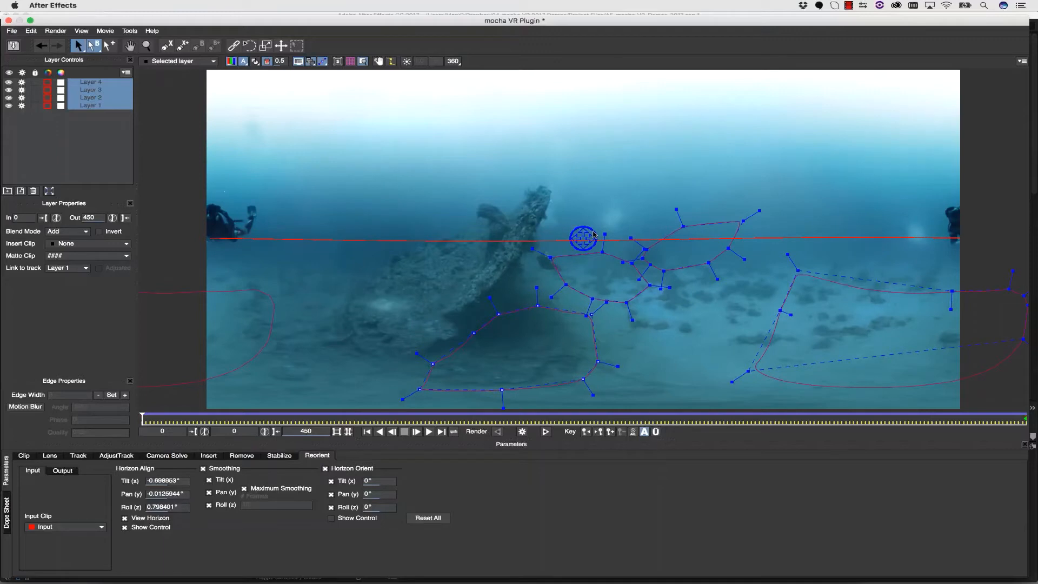
drag(583, 234, 584, 236)
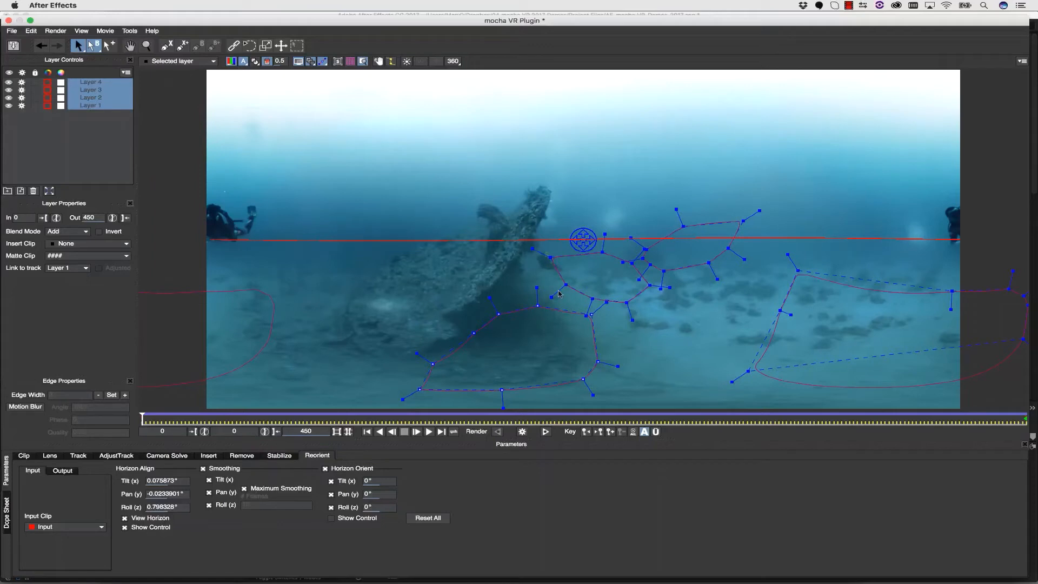
click(546, 432)
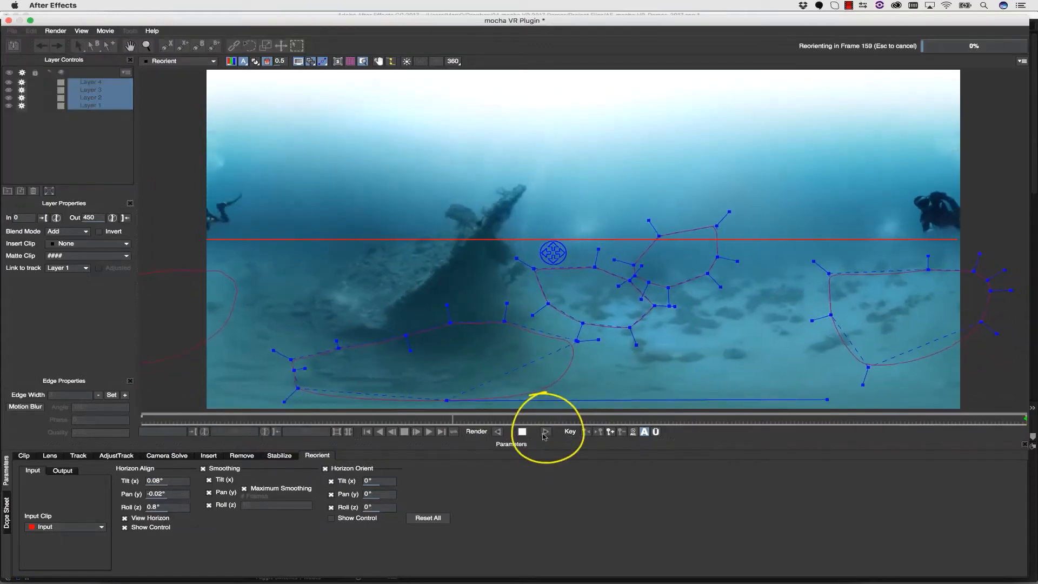
Step: Return to After Effects, enable the Reorient module render on Dunraven_Clip_2.mov, and play back the result
click(9, 21)
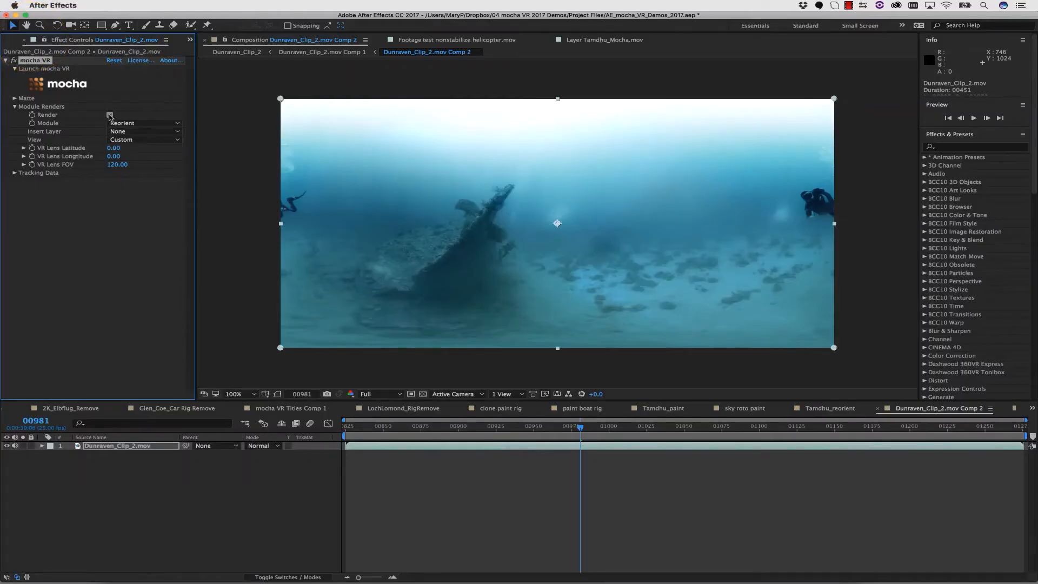
click(110, 115)
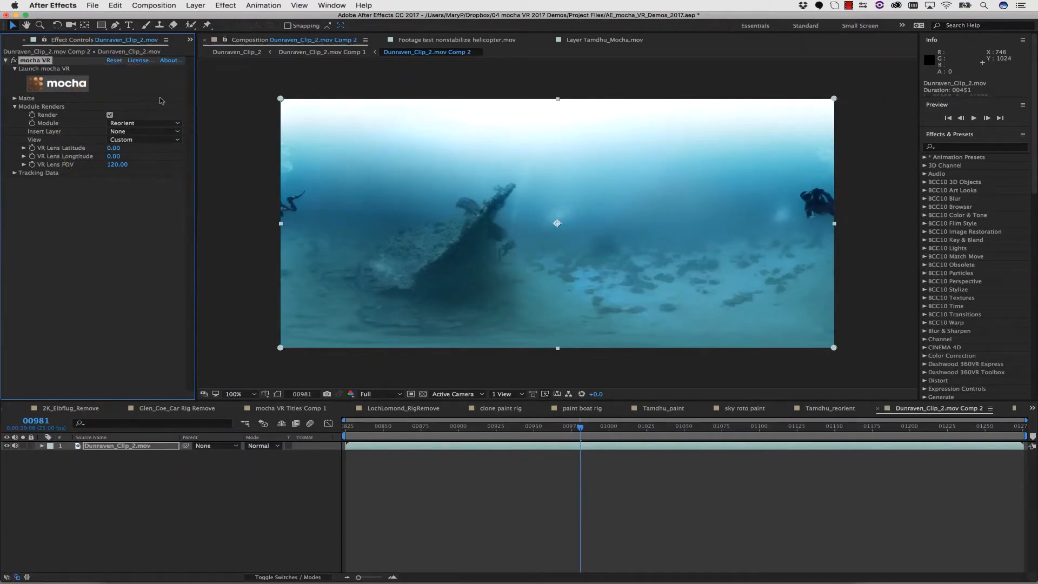
drag(373, 428, 287, 428)
key(space)
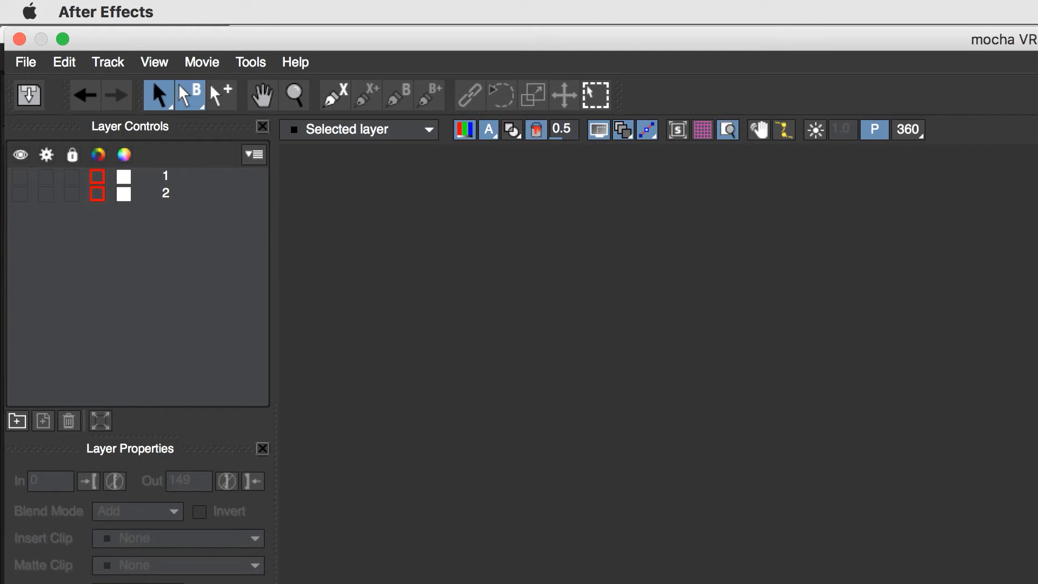
Step: Look at the project and export commands available in the mocha VR plugin
click(25, 61)
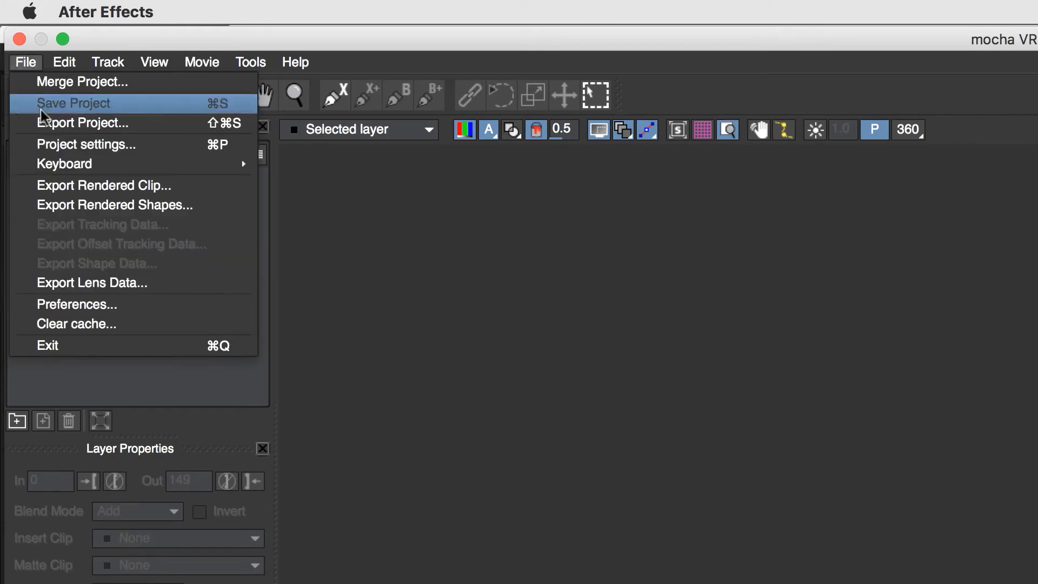
click(53, 177)
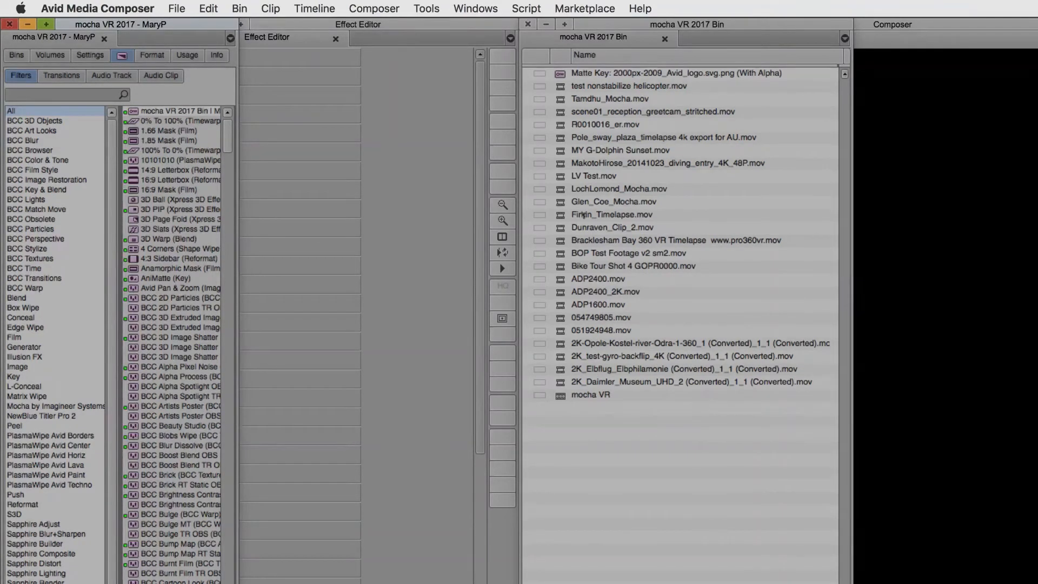
Step: Switch to Avid Media Composer, apply the mocha VR effect to the sequence clip, and enable its module render
click(63, 405)
drag(132, 120, 487, 400)
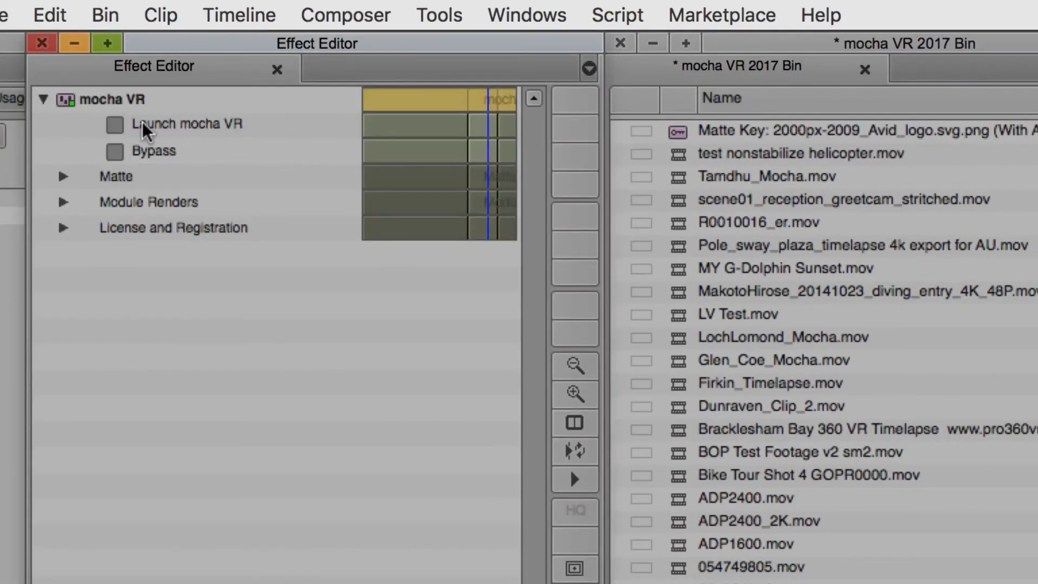
click(63, 202)
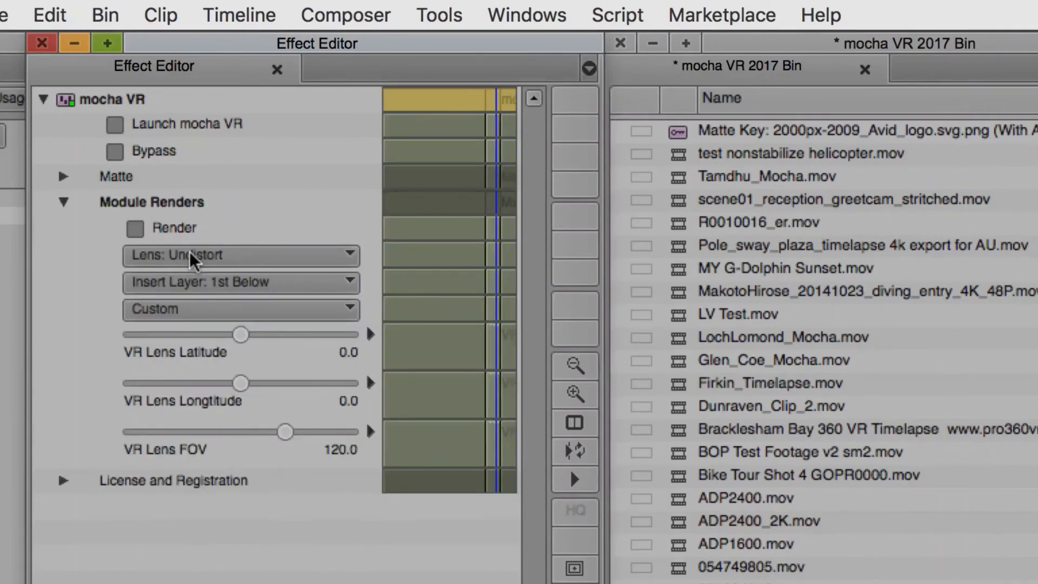
click(140, 226)
click(217, 252)
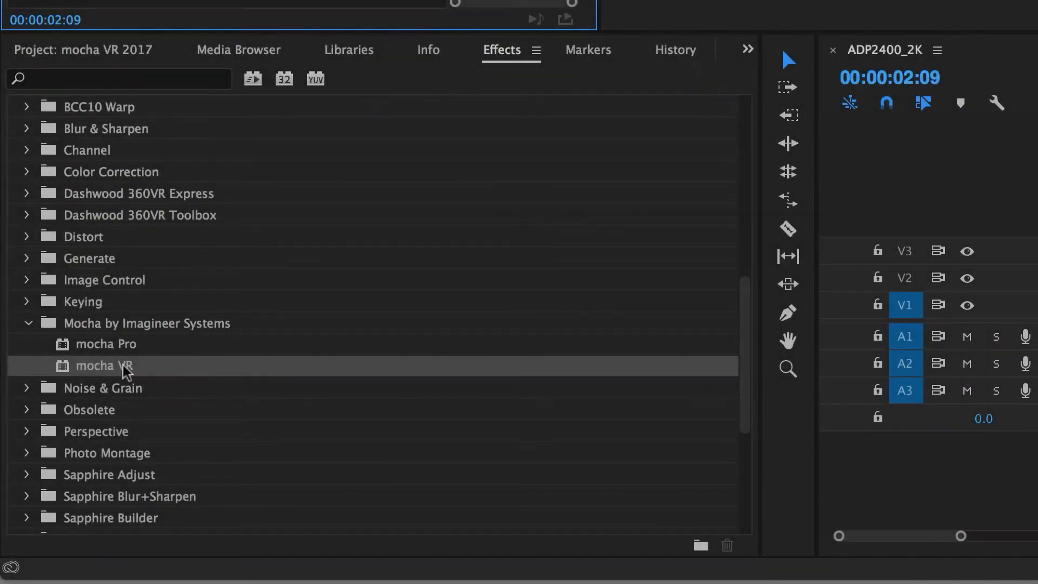
Step: Switch to Premiere Pro, apply the mocha VR effect to the ADP2400_2K.mov clip, and launch mocha
scroll(132, 338, up, 10)
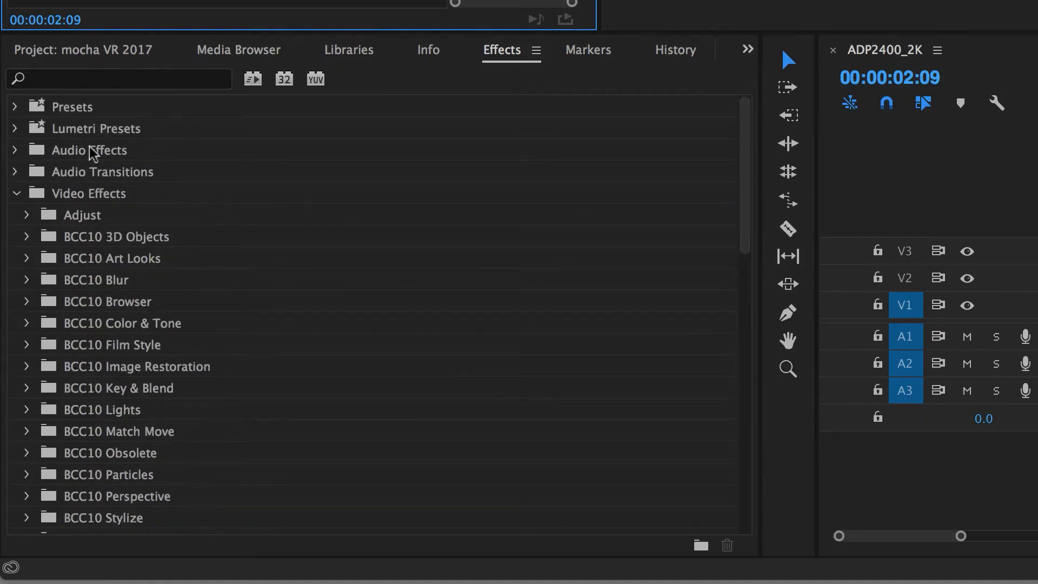
scroll(120, 350, down, 10)
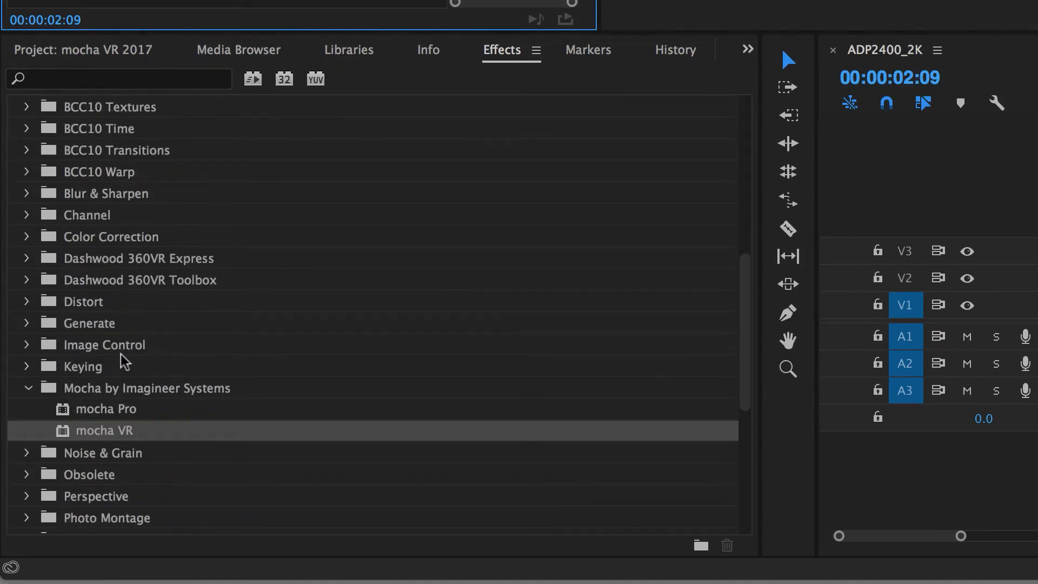
scroll(166, 402, down, 3)
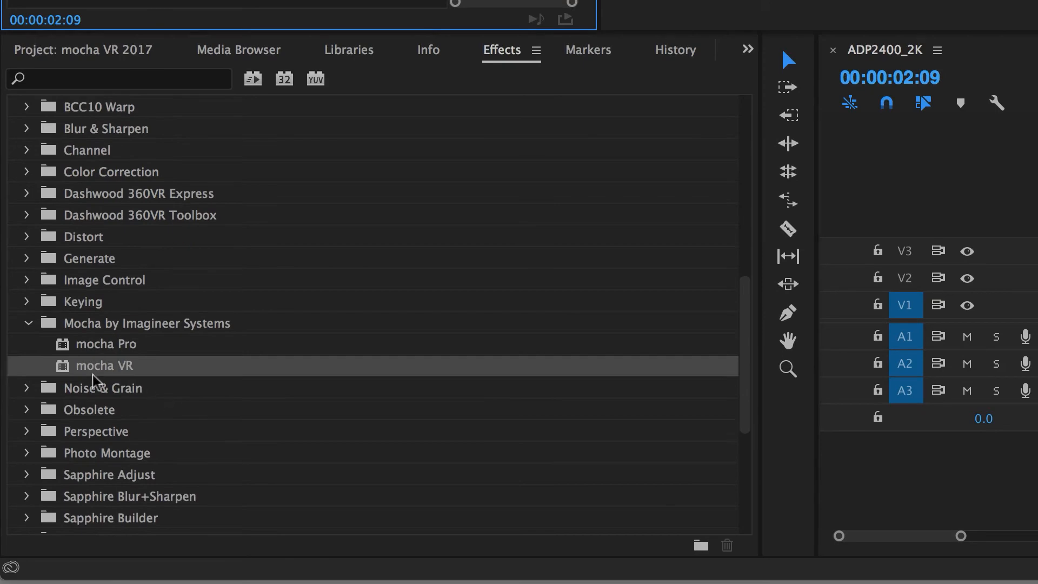
drag(65, 366, 920, 271)
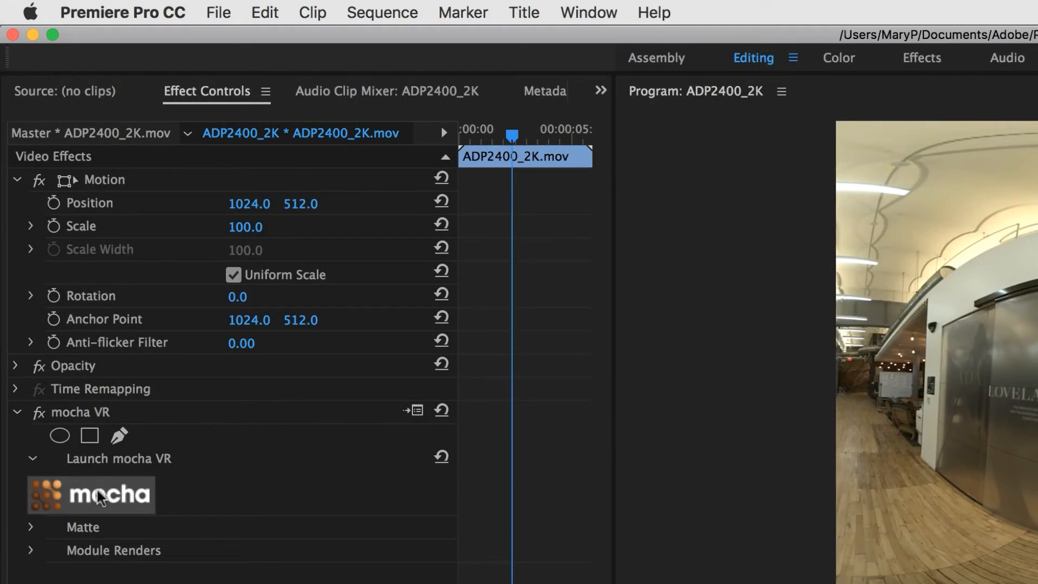
click(100, 496)
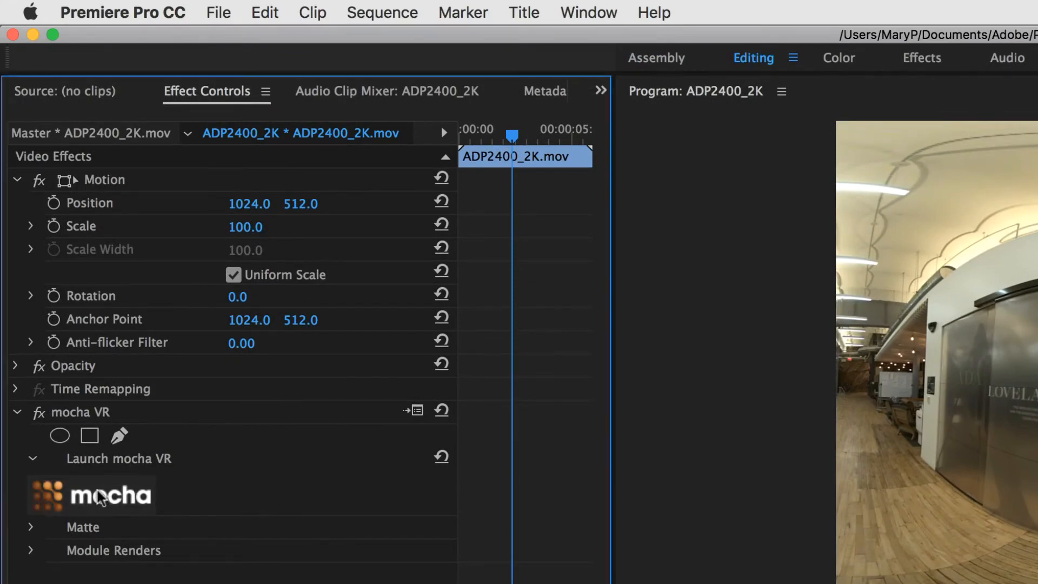
Step: Enable the module render in the clip's mocha VR settings and open the module choices
click(30, 549)
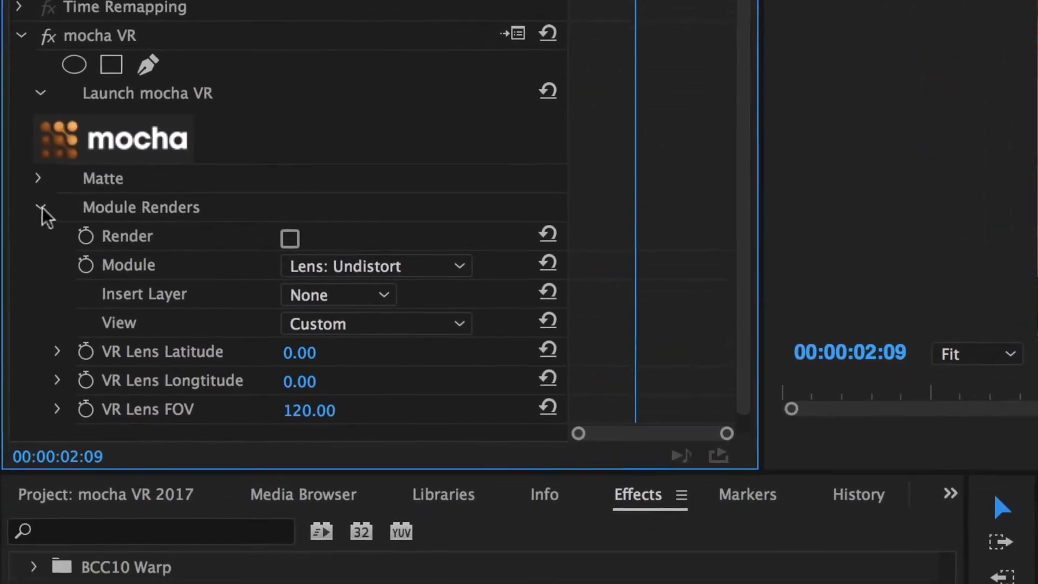
scroll(233, 223, down, 1)
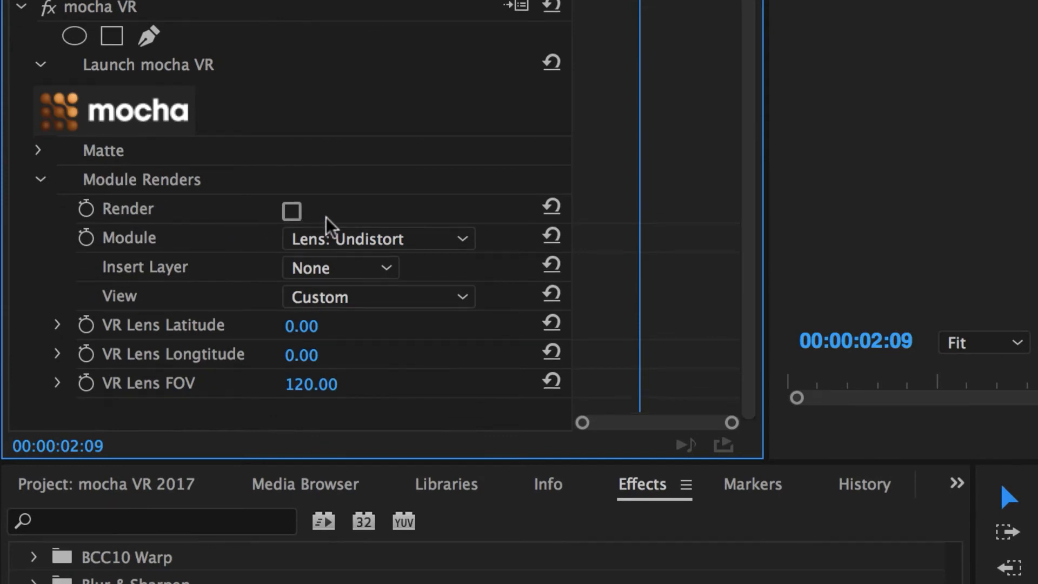
click(292, 211)
click(404, 243)
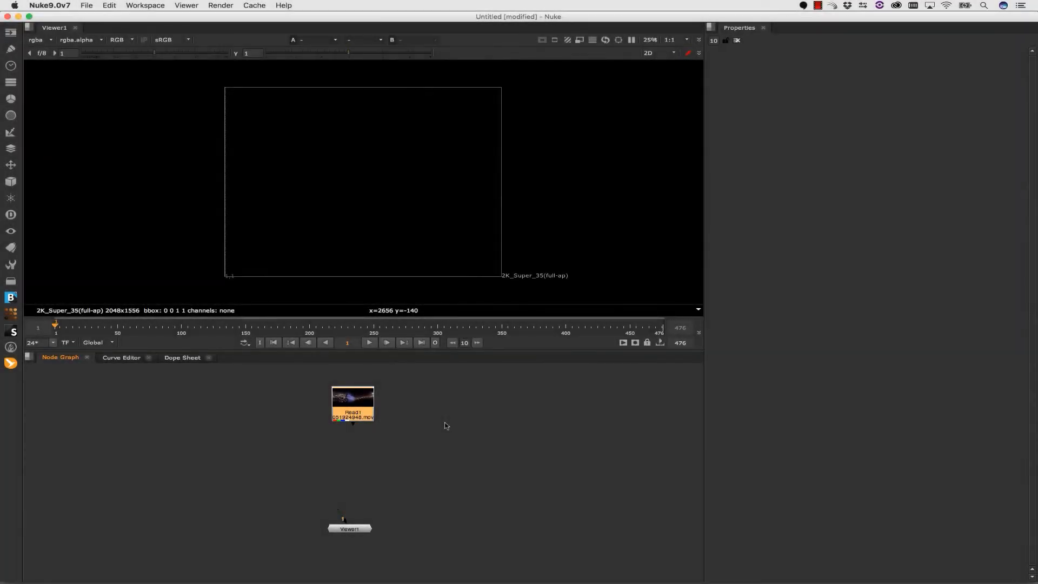
Step: Switch to Nuke and add a mocha VR node to the 051924948.mov Read node
click(10, 314)
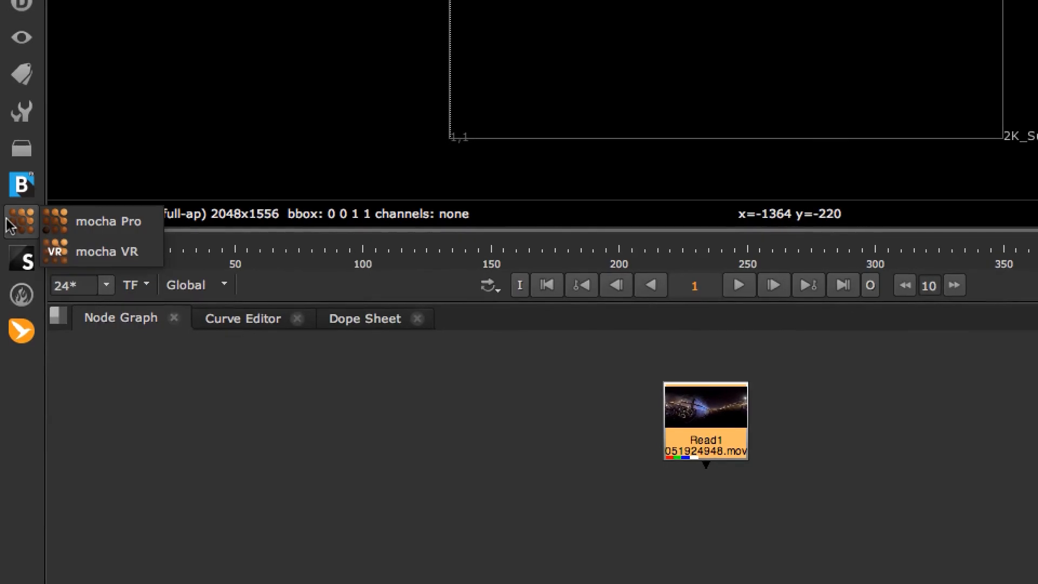
click(107, 265)
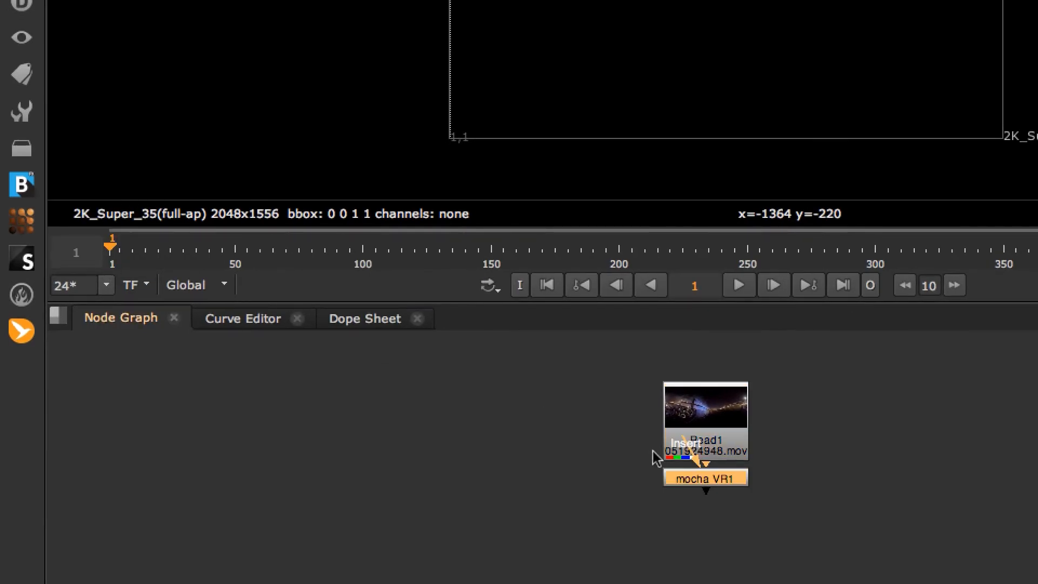
Step: Move the mocha VR node away from the Read node and delete it
drag(685, 486, 684, 533)
click(825, 515)
drag(807, 570, 621, 501)
key(Delete)
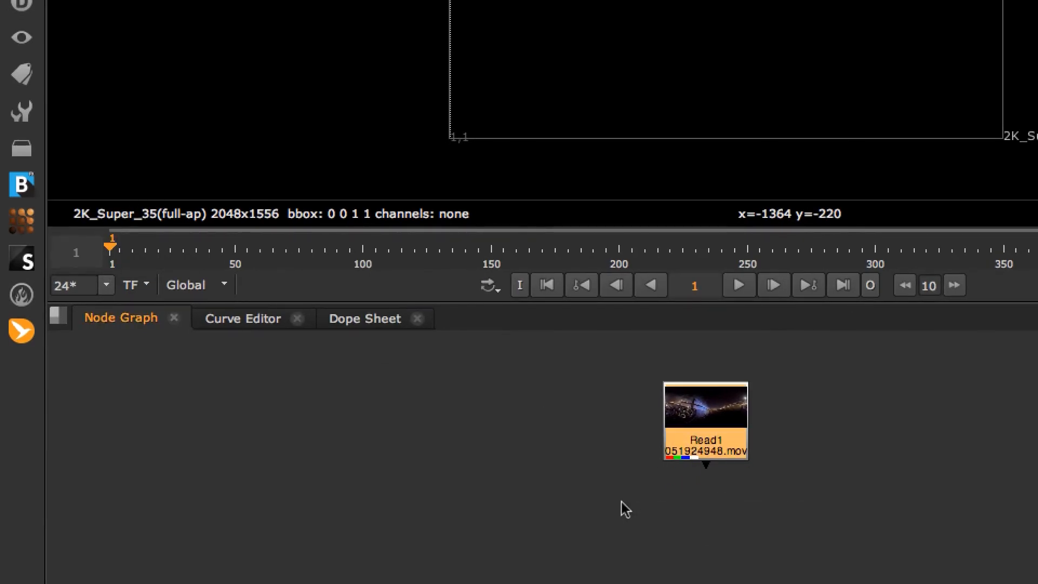
Step: Find mocha VR through the node search, add it as a new node, and launch the mocha UI from its properties
key(Tab)
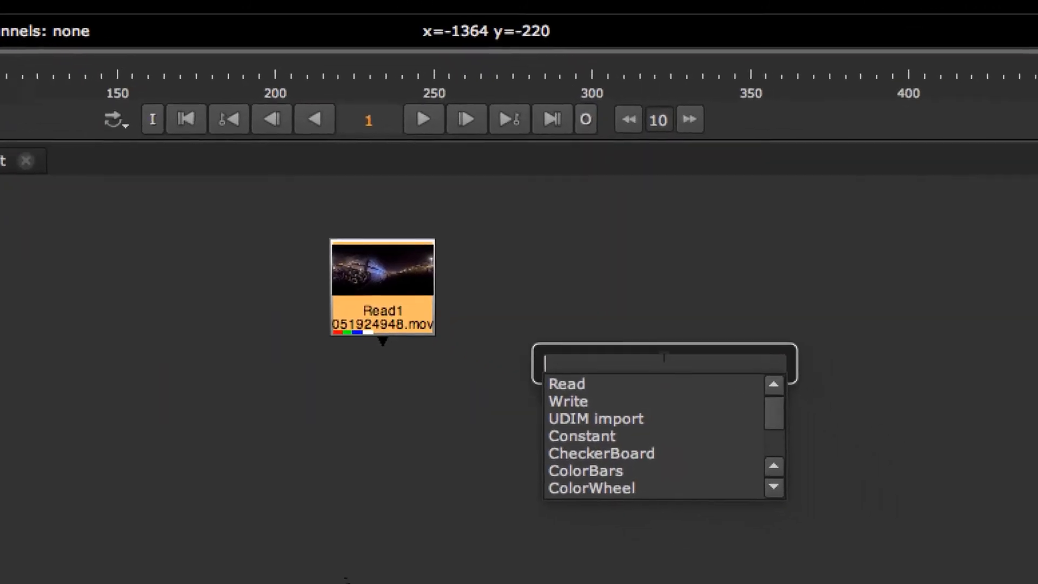
text(mocha vr)
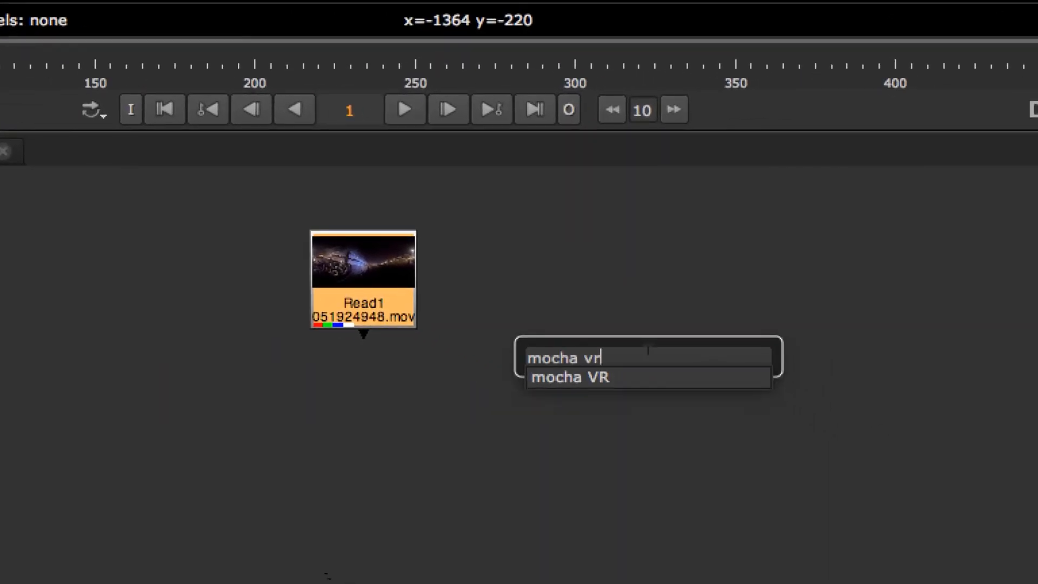
key(Return)
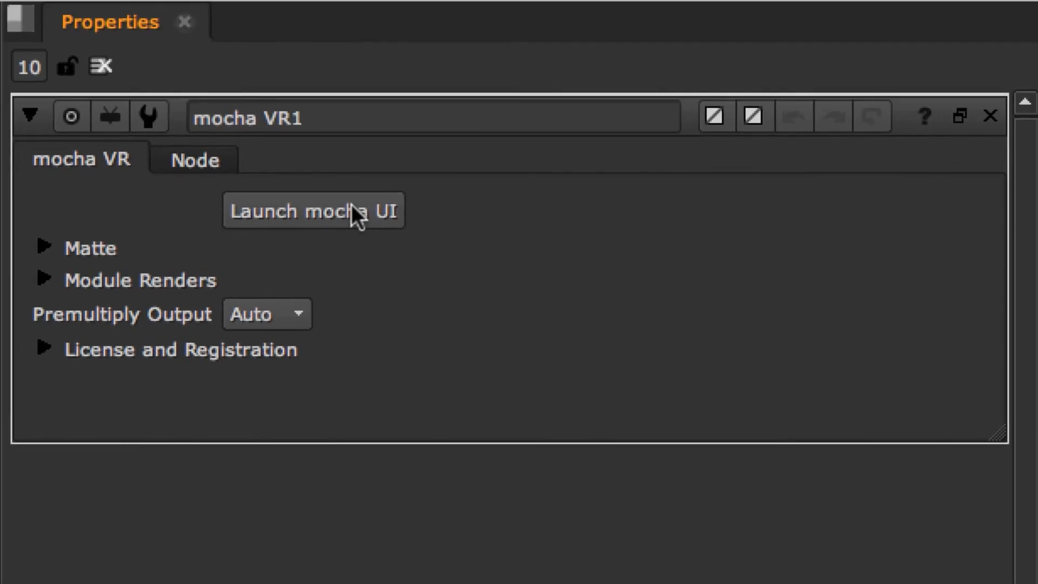
click(352, 205)
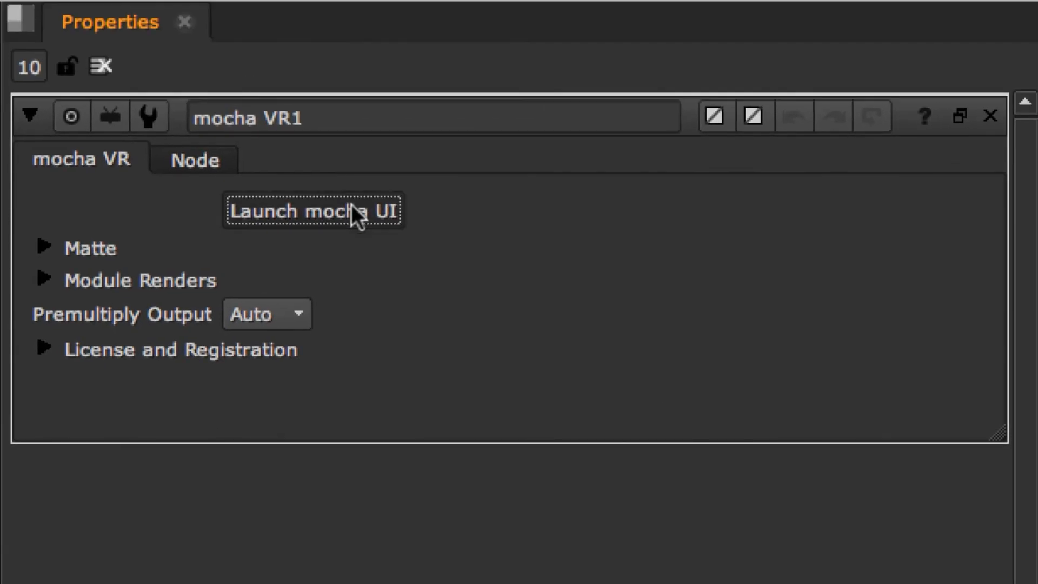
Step: Enable the module render in the mocha VR node's Module Renders settings and open the module choices
click(46, 279)
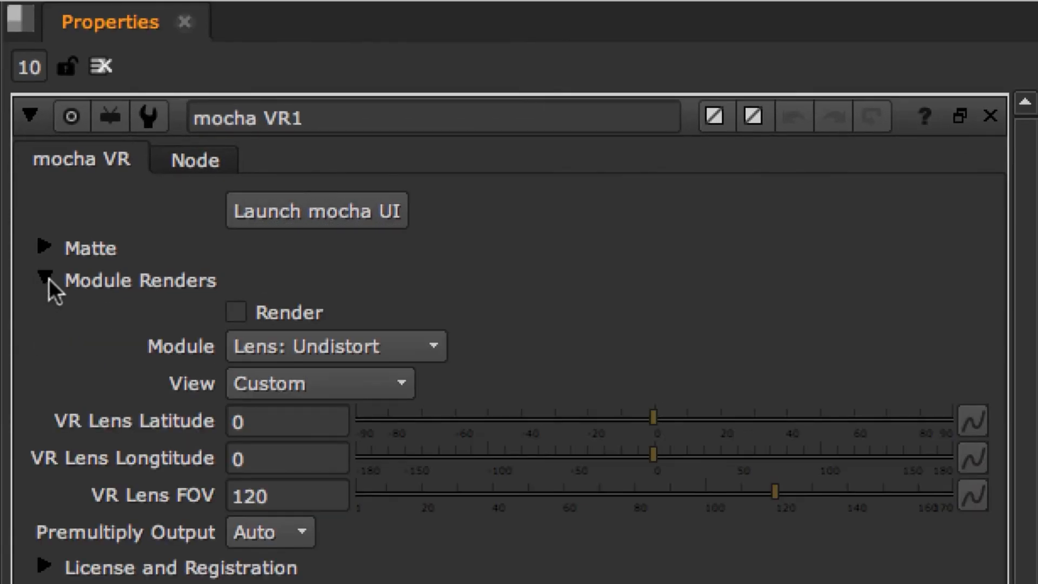
click(247, 304)
click(401, 346)
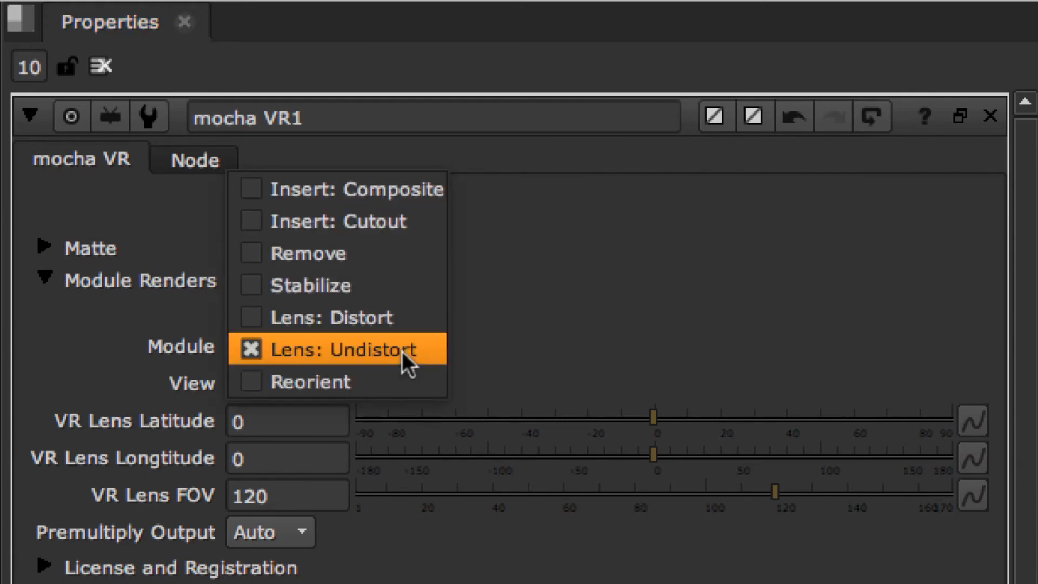